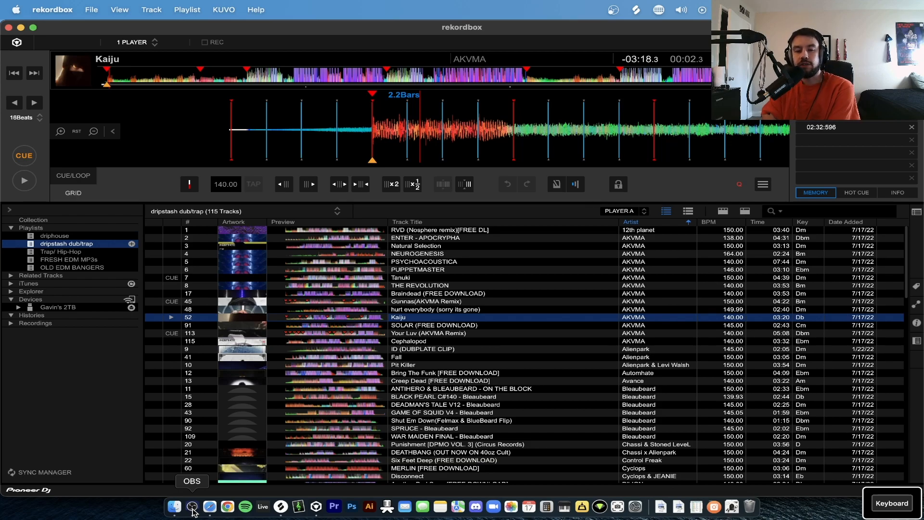
Play through Kaiju's memory cues in order, from the first cue to the one at bar 74
{"action": "key", "text": "c"}
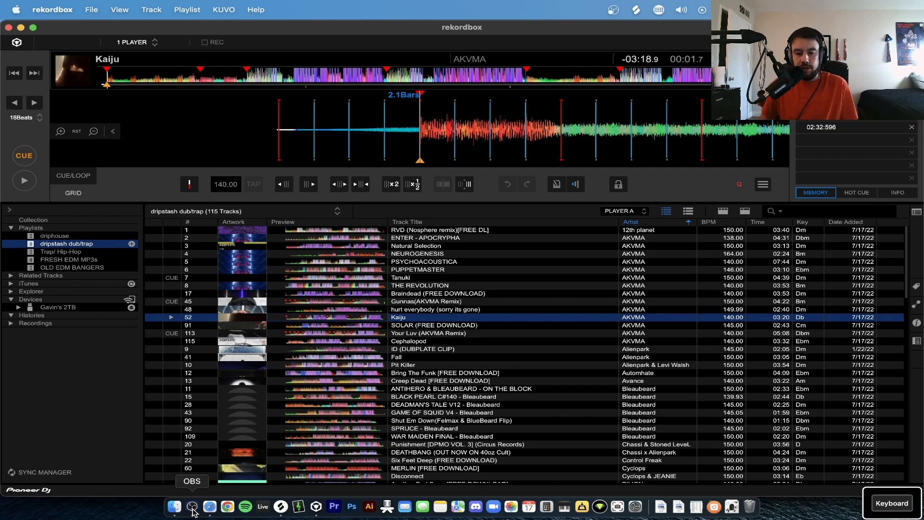
{"action": "key", "text": "space"}
{"action": "key", "text": "Right"}
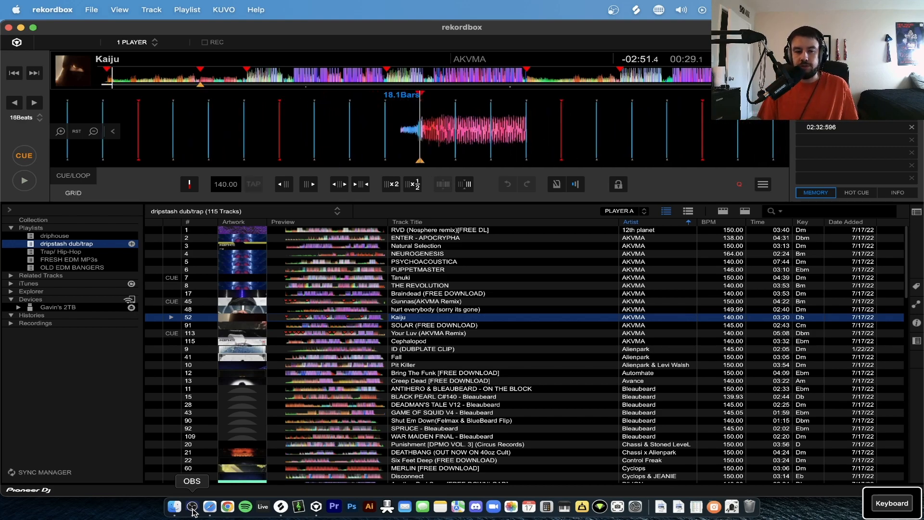
{"action": "key", "text": "space"}
{"action": "key", "text": "Right"}
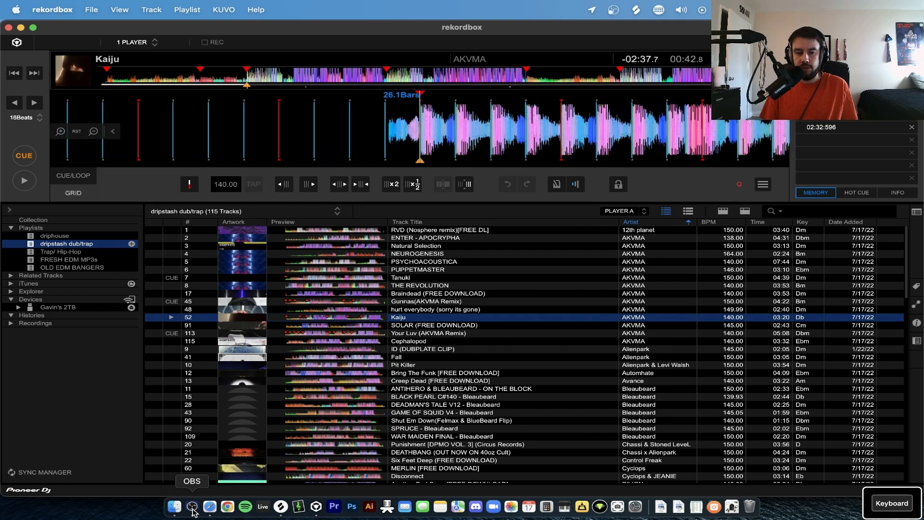
{"action": "key", "text": "Right"}
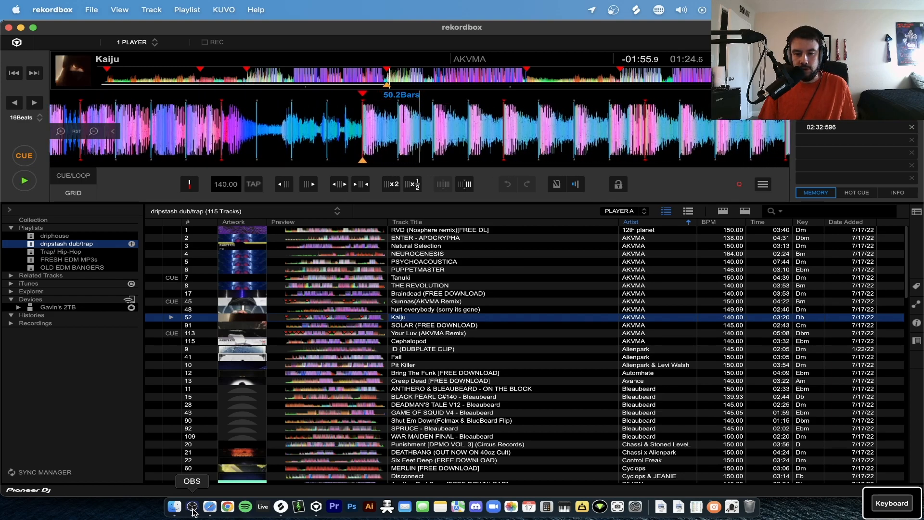
{"action": "key", "text": "Right"}
{"action": "key", "text": "space"}
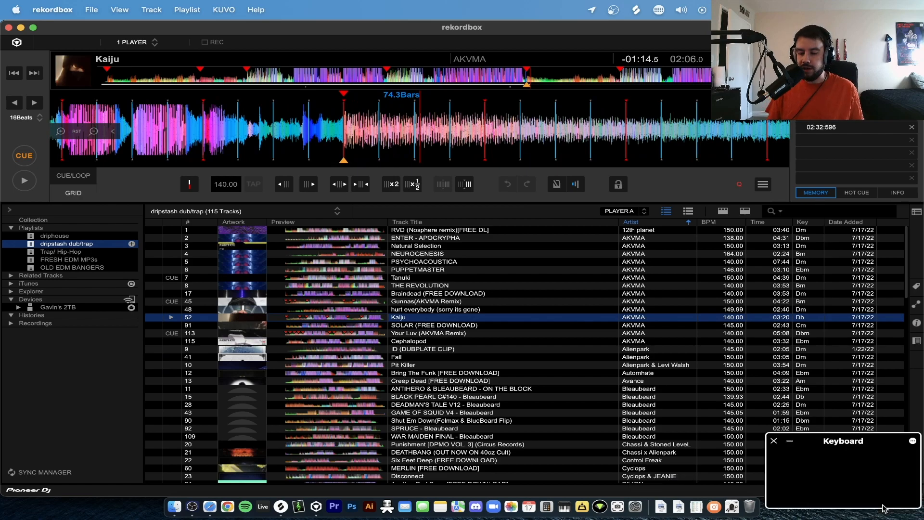
Expand the minimized on-screen keyboard and return Kaiju to its first memory cue
{"action": "left_click", "coordinate": [888, 506]}
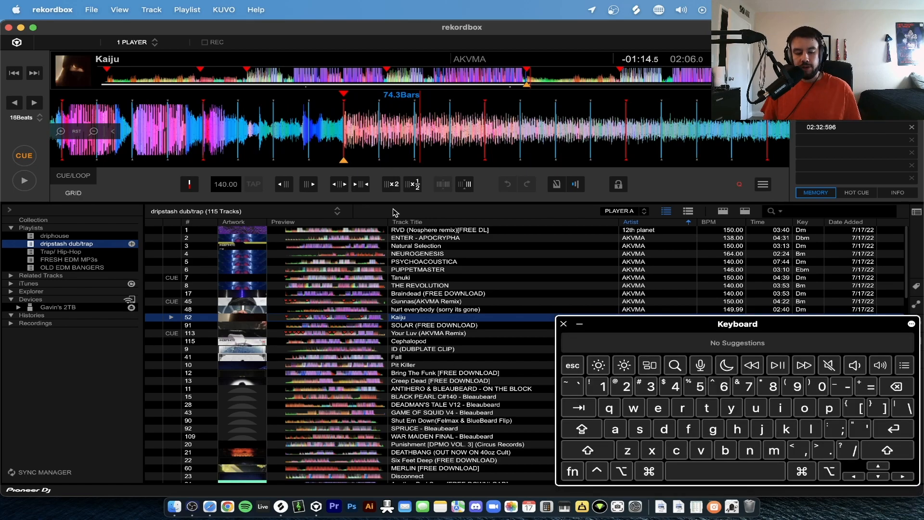
{"action": "key", "text": "1"}
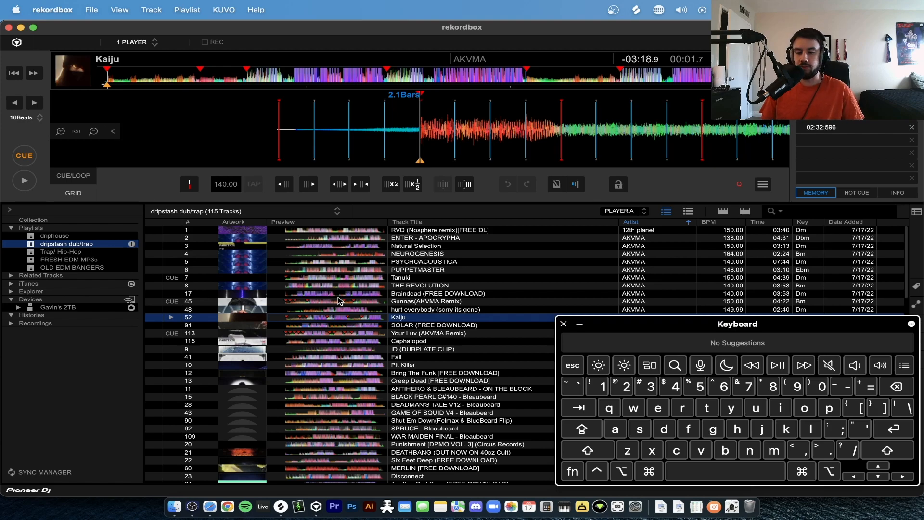
View Kaiju's hot cue list, and return to its memory cue list
{"action": "scroll", "coordinate": [400, 349], "scroll_direction": "down", "scroll_amount": 1}
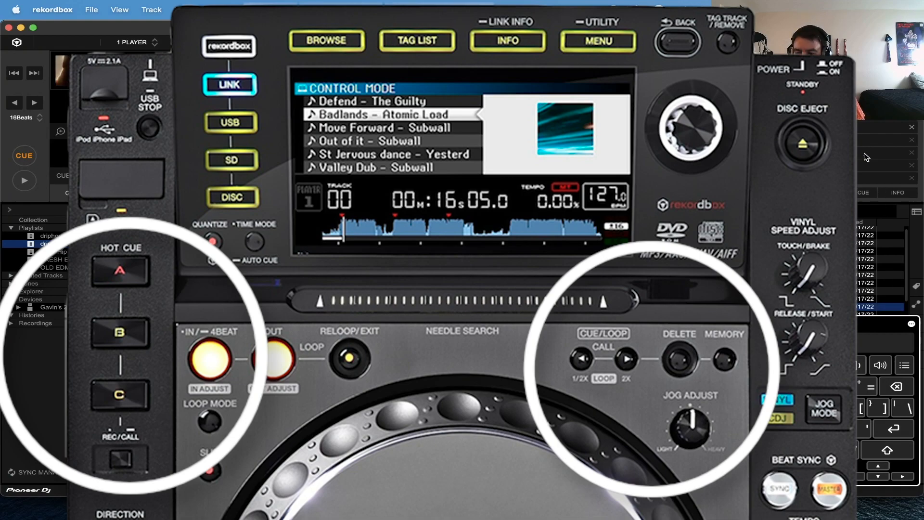
{"action": "left_click", "coordinate": [858, 192]}
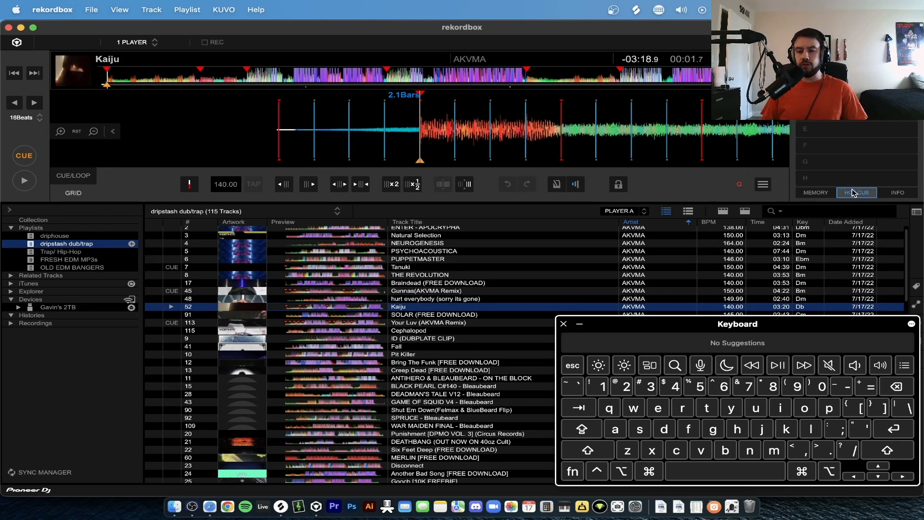
{"action": "left_click", "coordinate": [824, 193]}
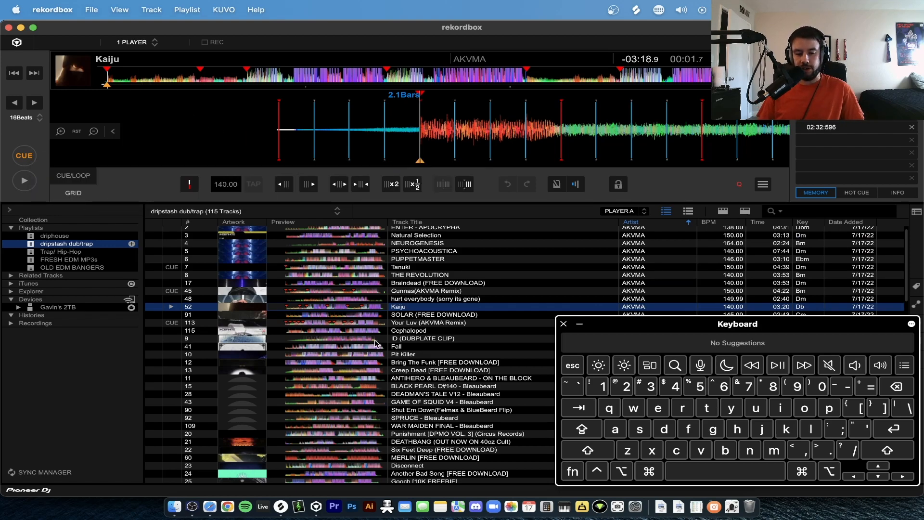
Load PUPPETMASTER from the dripstash dub/trap playlist into the player and start playback
{"action": "scroll", "coordinate": [458, 304], "scroll_direction": "up", "scroll_amount": 2}
{"action": "left_click_drag", "start_coordinate": [416, 272], "coordinate": [357, 120]}
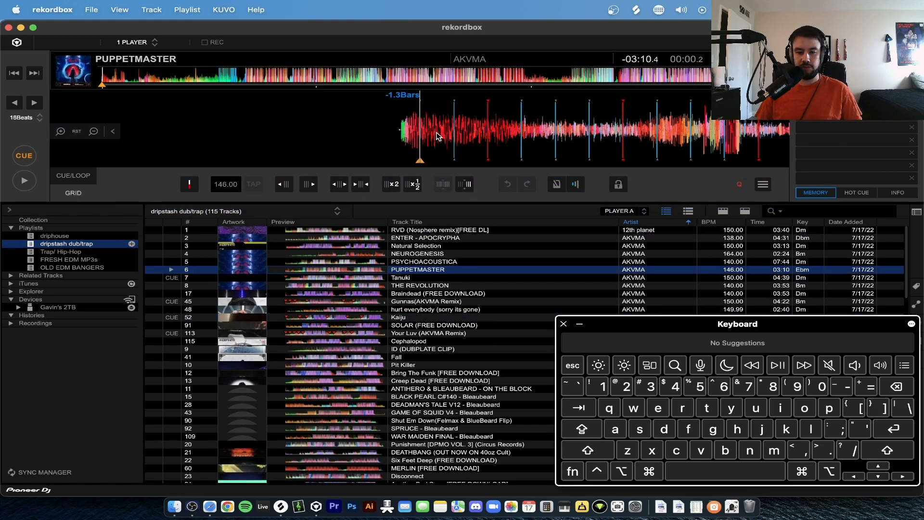
{"action": "key", "text": "space"}
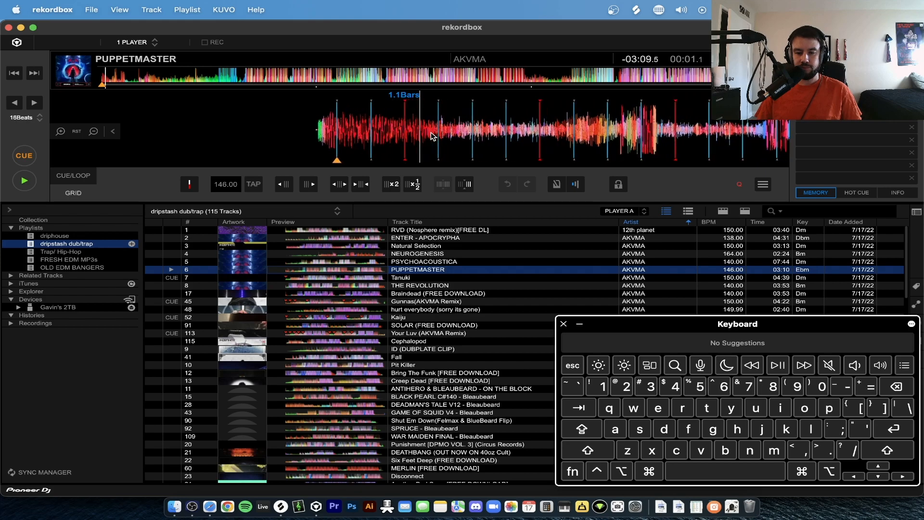
Play PUPPETMASTER around its first drop near bar 25 and examine how the beat grid lines up with the waveform
{"action": "left_click", "coordinate": [218, 77]}
{"action": "left_click", "coordinate": [248, 77]}
{"action": "key", "text": "space"}
{"action": "left_click_drag", "start_coordinate": [304, 141], "coordinate": [462, 135]}
{"action": "key", "text": "space"}
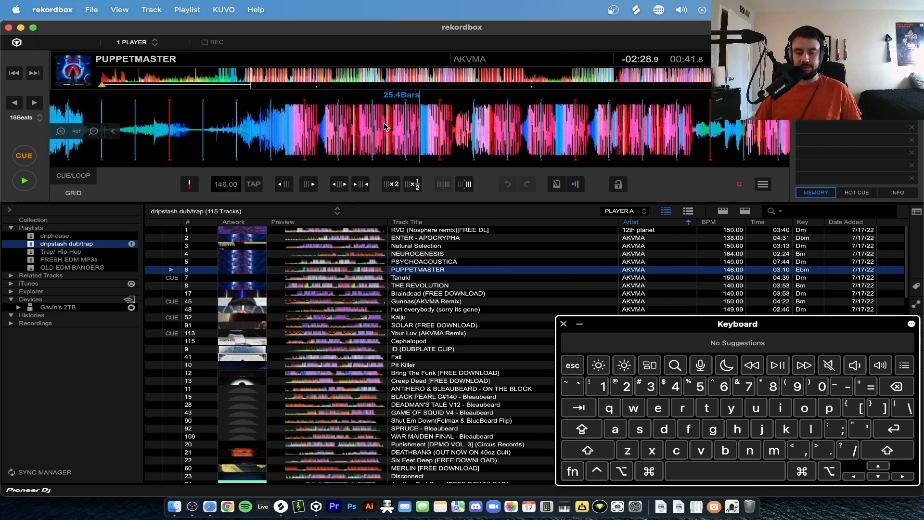
{"action": "key", "text": "space"}
{"action": "left_click_drag", "start_coordinate": [340, 127], "coordinate": [464, 123]}
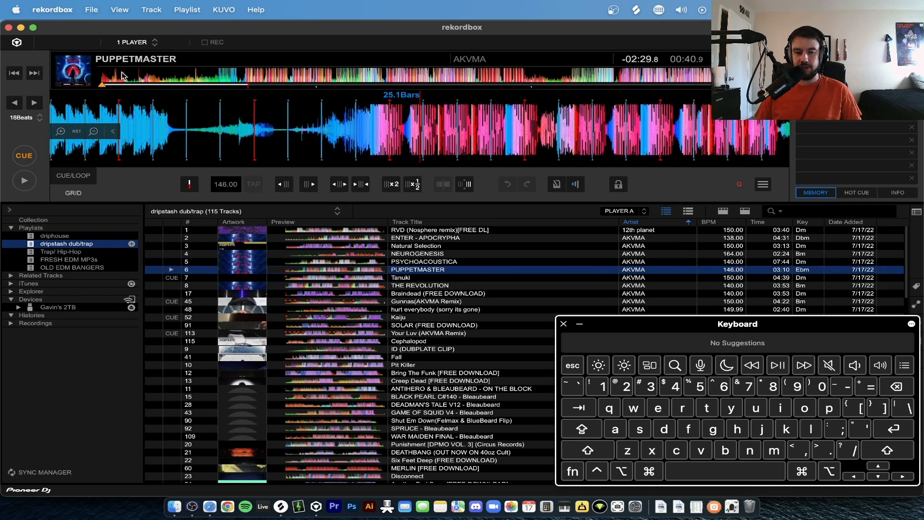
Return PUPPETMASTER to its beginning and display the beat grid adjustment controls
{"action": "left_click_drag", "start_coordinate": [123, 72], "coordinate": [79, 73]}
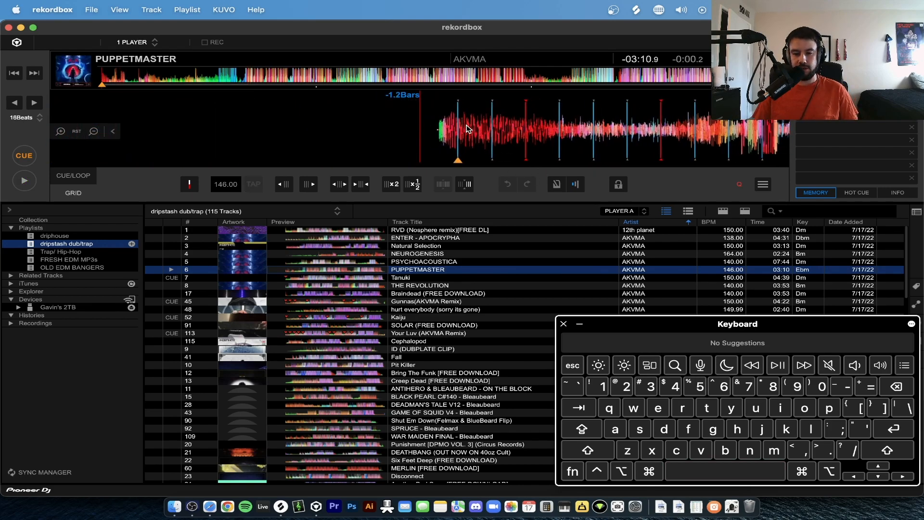
{"action": "left_click", "coordinate": [66, 179]}
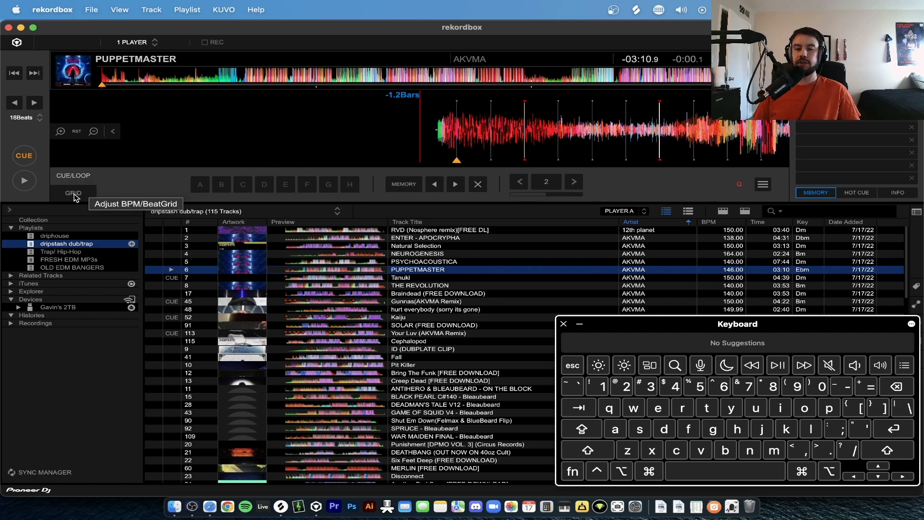
{"action": "left_click", "coordinate": [143, 40]}
{"action": "left_click", "coordinate": [160, 189]}
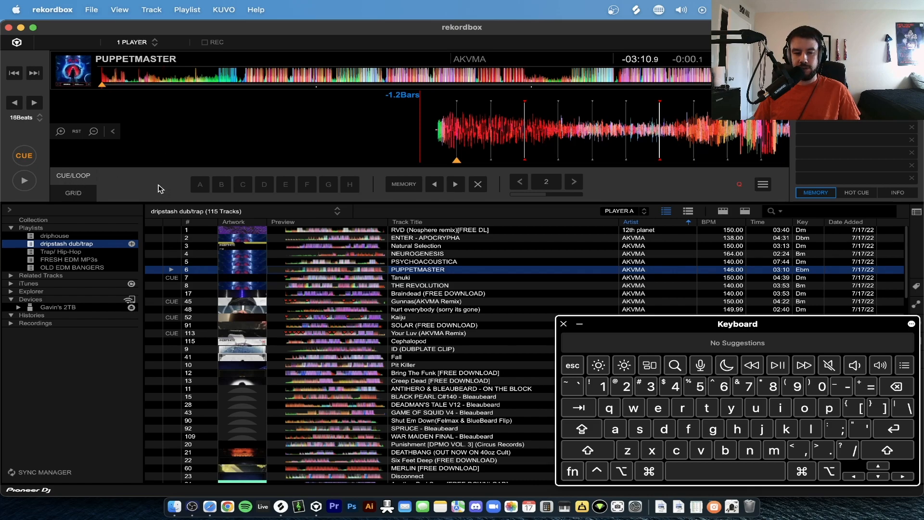
{"action": "left_click", "coordinate": [72, 192]}
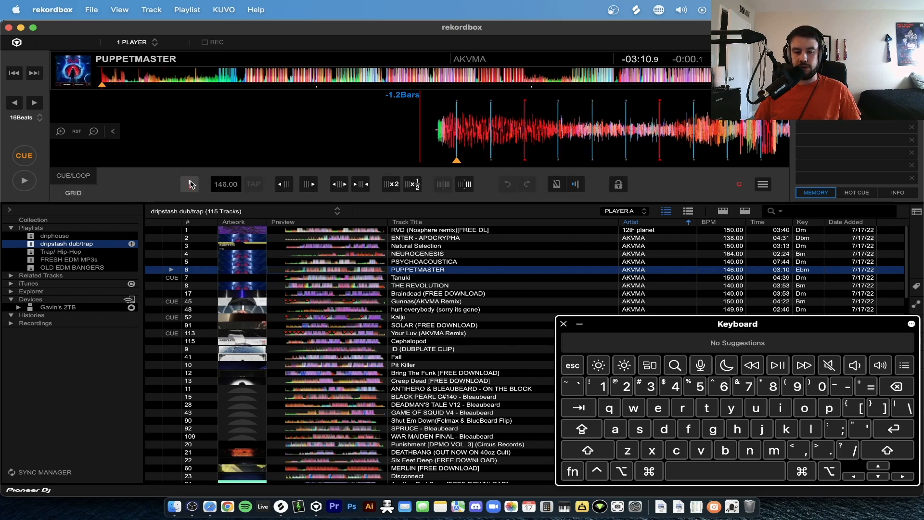
Align the playhead with the start of PUPPETMASTER's waveform and set that point as the first beat of the bar
{"action": "left_click_drag", "start_coordinate": [449, 128], "coordinate": [431, 127]}
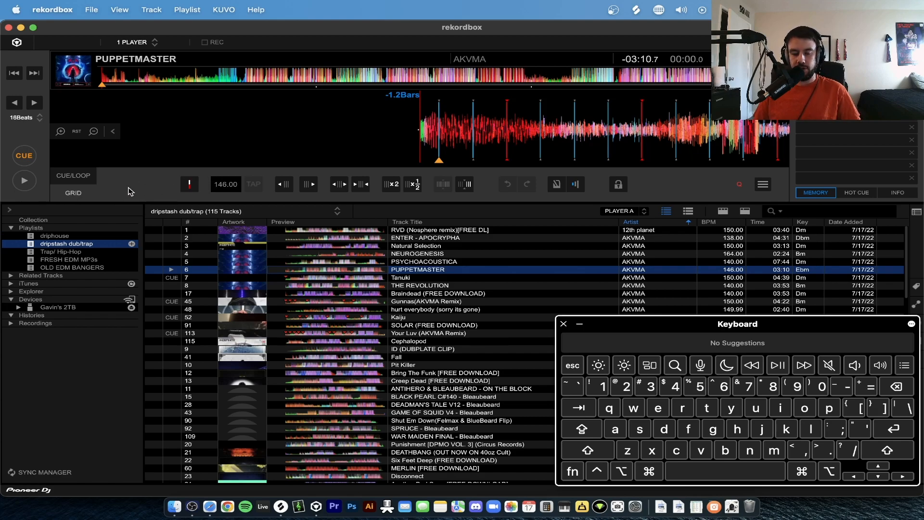
{"action": "left_click", "coordinate": [190, 188]}
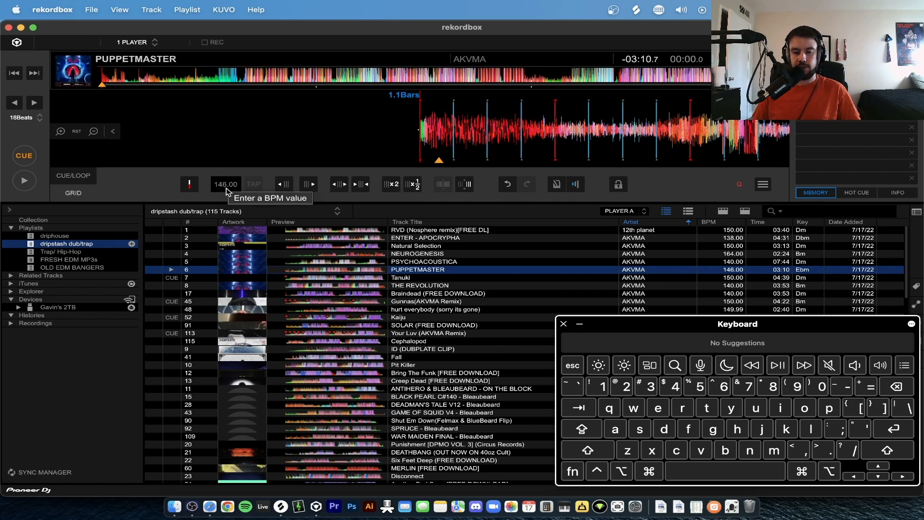
{"action": "mouse_move", "coordinate": [464, 128]}
{"action": "left_mouse_down"}
{"action": "mouse_move", "coordinate": [444, 128]}
{"action": "mouse_move", "coordinate": [466, 129]}
{"action": "left_mouse_up"}
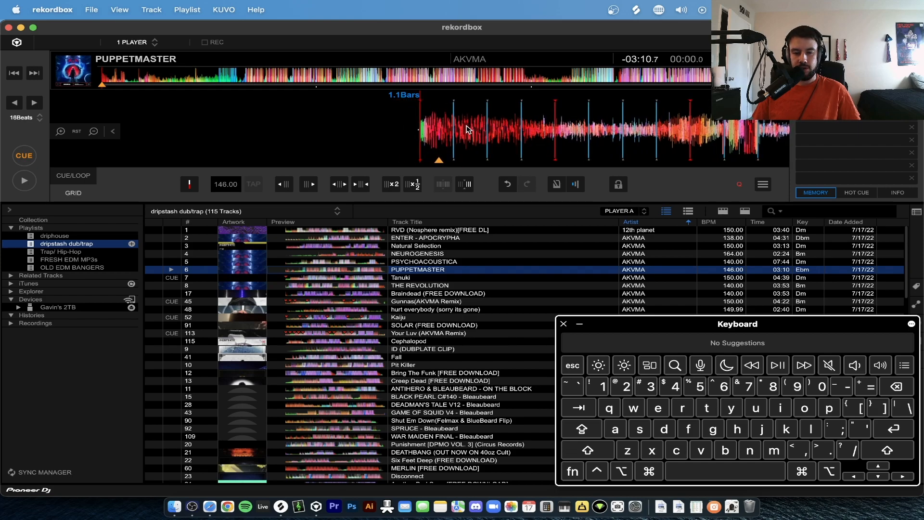
Play PUPPETMASTER's opening, build-up and first drop to check the adjusted beat grid against the waveform
{"action": "left_click", "coordinate": [24, 181]}
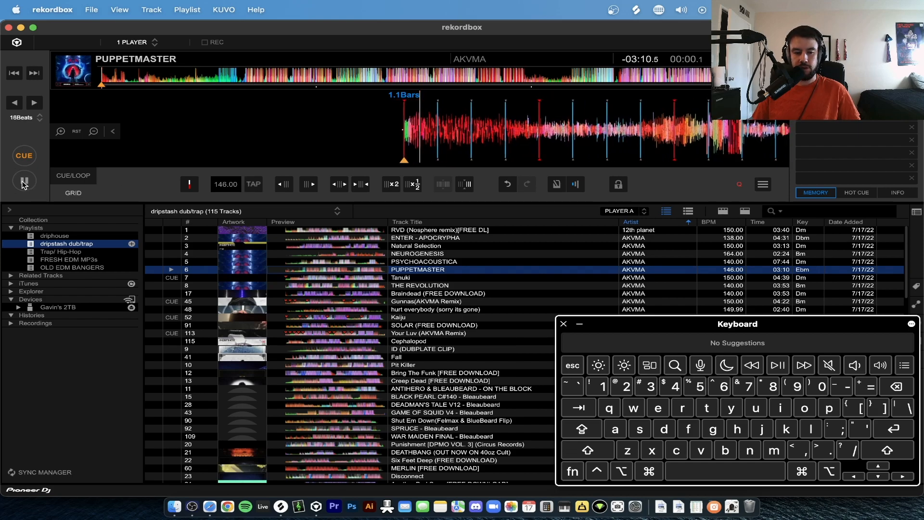
{"action": "left_click", "coordinate": [141, 77]}
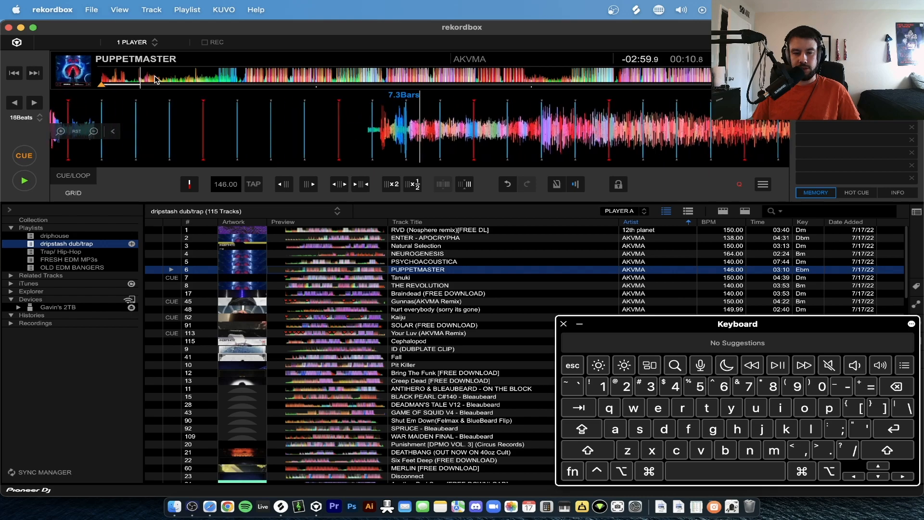
{"action": "left_click", "coordinate": [210, 76]}
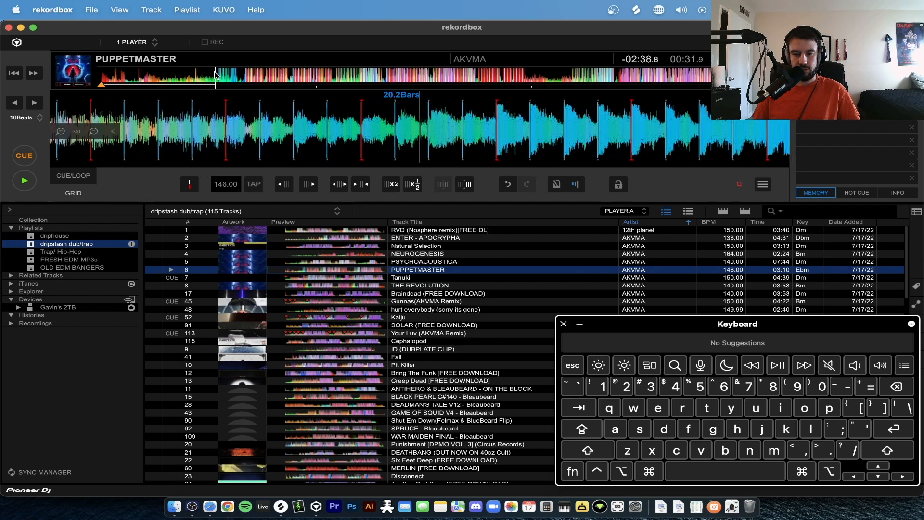
{"action": "key", "text": "space"}
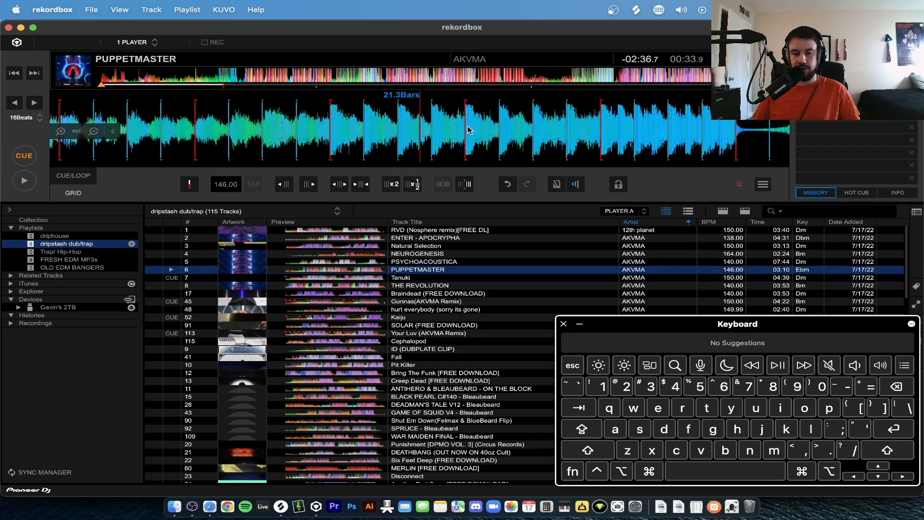
{"action": "key", "text": "space"}
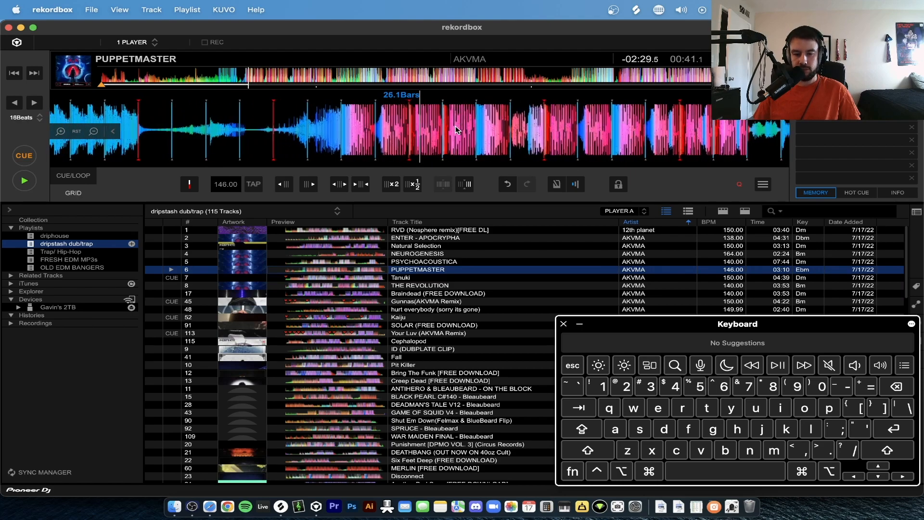
{"action": "key", "text": "space"}
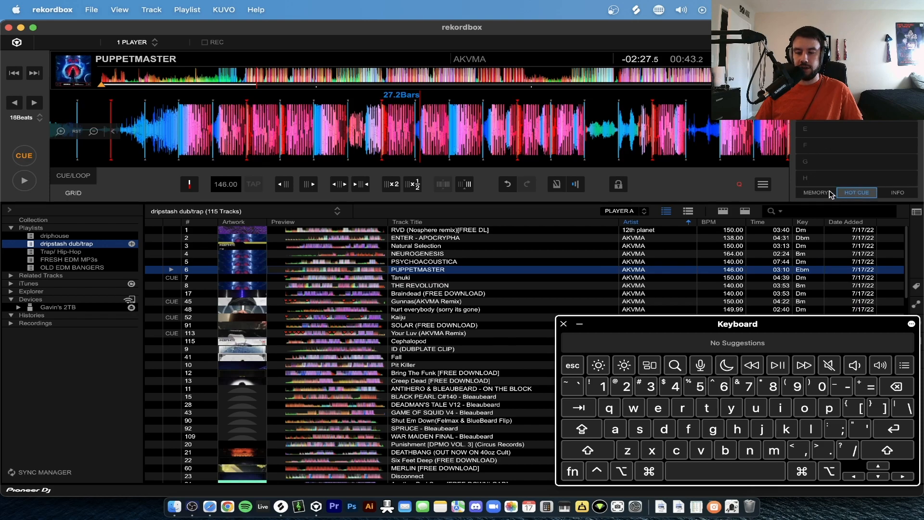
Place the cue point on PUPPETMASTER's first downbeat at 1.1 bars and store it as a memory cue
{"action": "left_click", "coordinate": [100, 82]}
{"action": "left_click", "coordinate": [99, 82]}
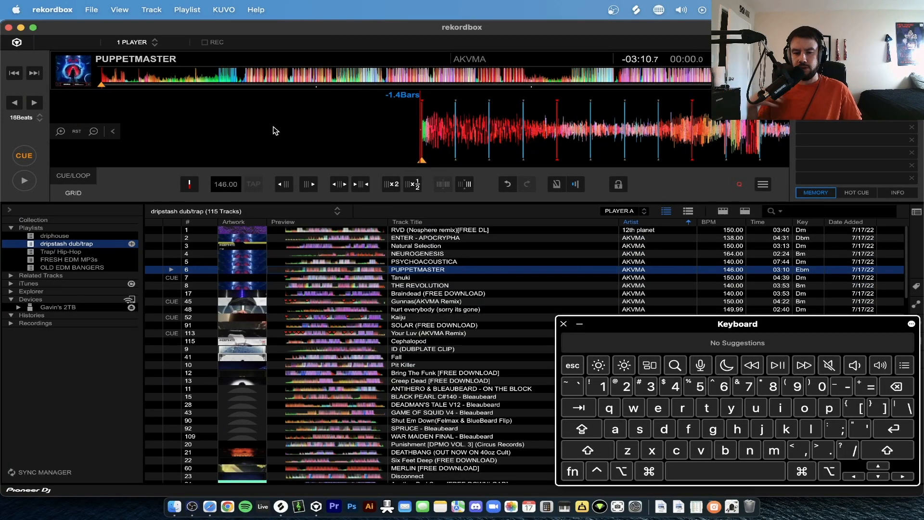
{"action": "key", "text": "c"}
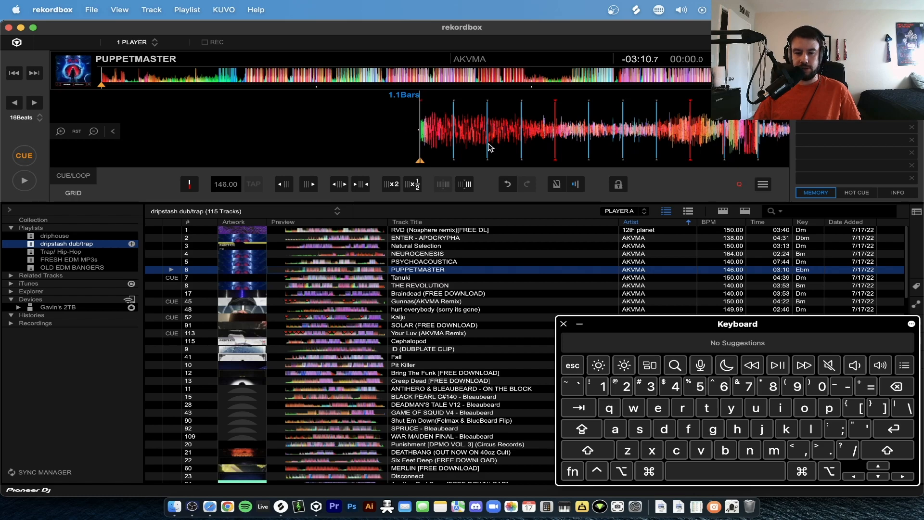
{"action": "key", "text": "c"}
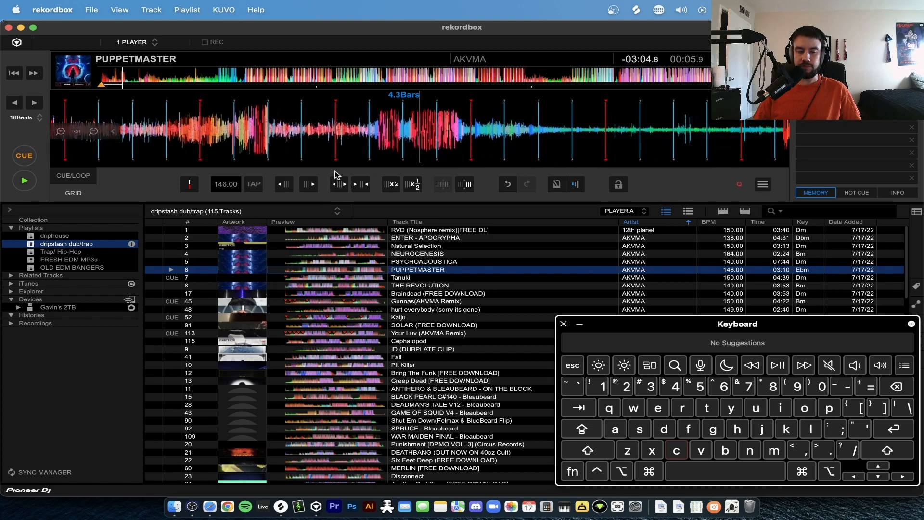
{"action": "left_click", "coordinate": [91, 176]}
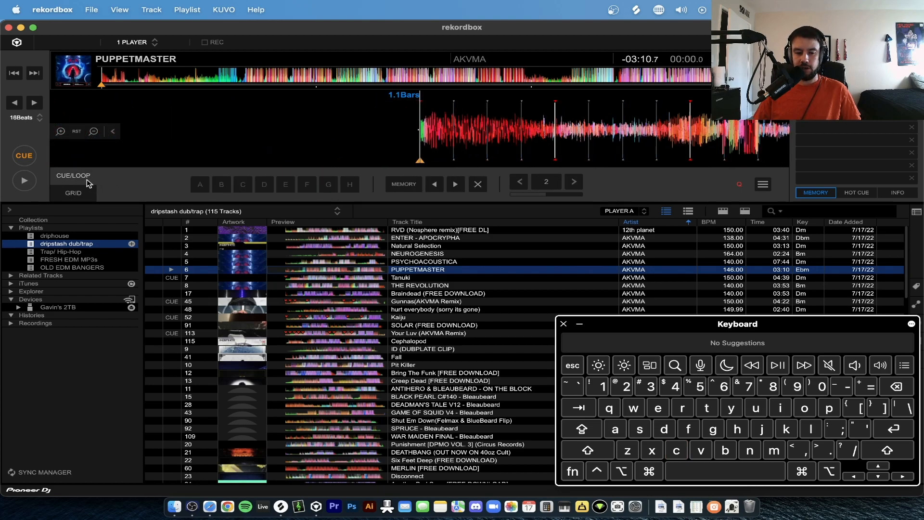
{"action": "left_click", "coordinate": [406, 188]}
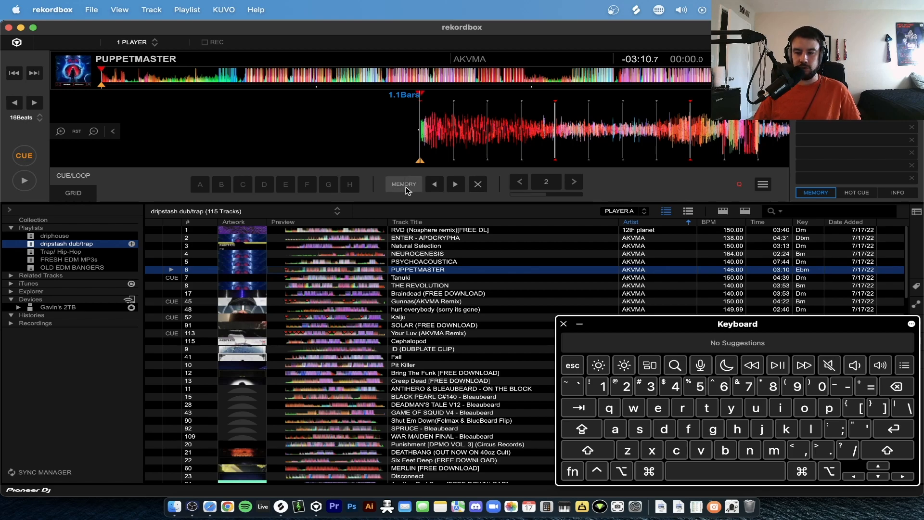
Play through PUPPETMASTER's opening, align the playhead with the downbeat at 9.1 bars, and place the cue point there
{"action": "key", "text": "space"}
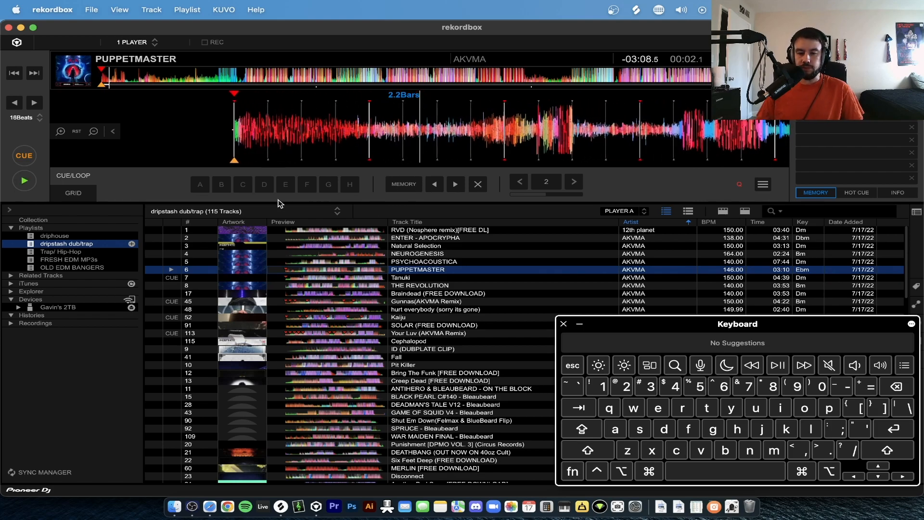
{"action": "key", "text": "space"}
{"action": "left_click", "coordinate": [138, 77]}
{"action": "key", "text": "space"}
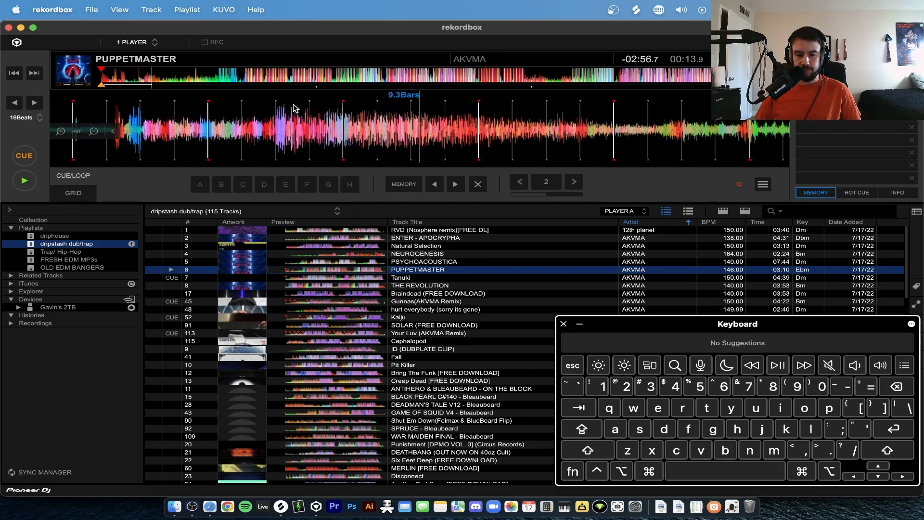
{"action": "key", "text": "space"}
{"action": "left_click_drag", "start_coordinate": [270, 114], "coordinate": [416, 138]}
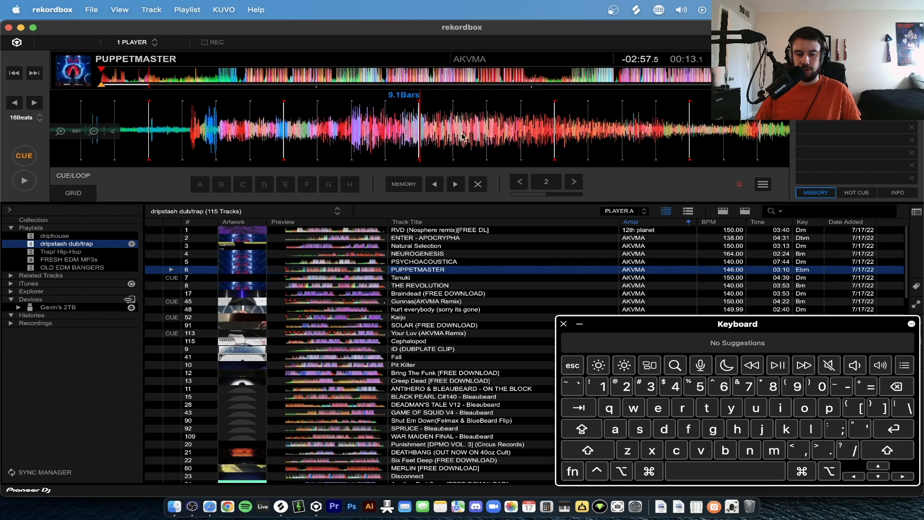
{"action": "key", "text": "c"}
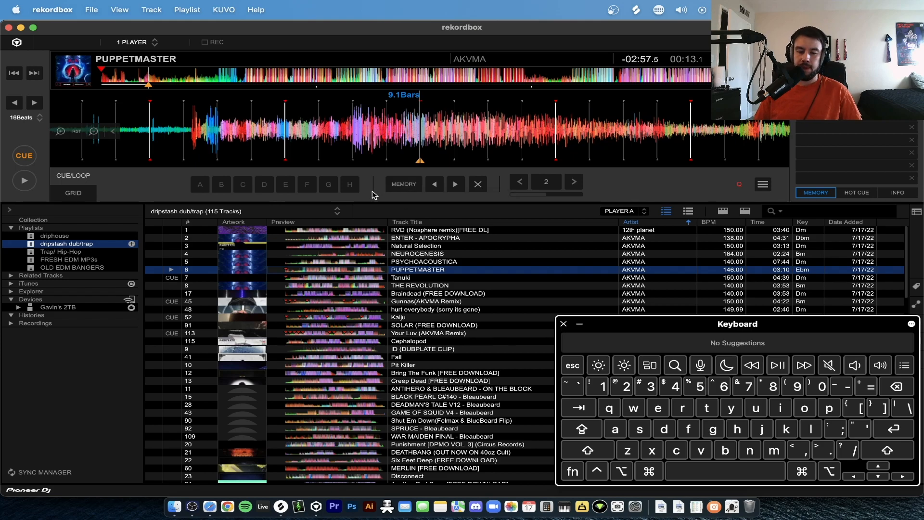
Open the keyboard preferences and examine the shortcuts assigned to Player A, including Memory Cue
{"action": "key", "text": "super+comma"}
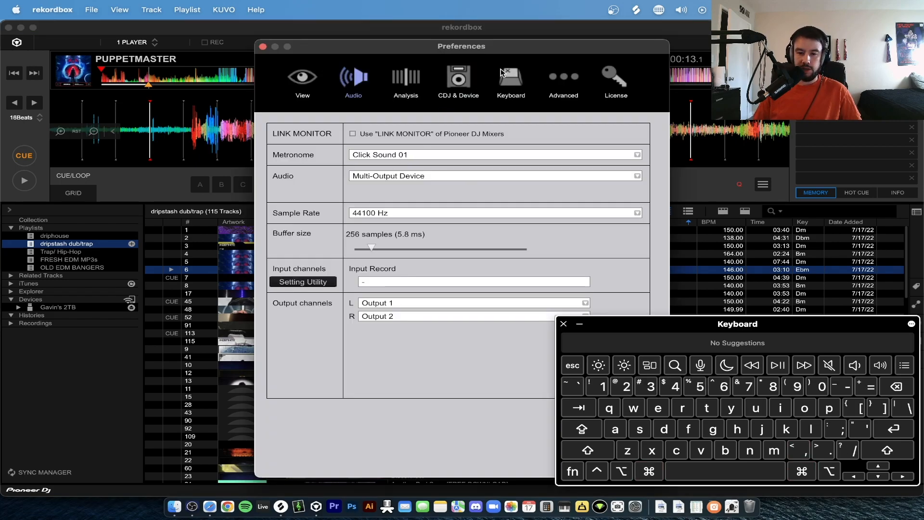
{"action": "left_click", "coordinate": [579, 323]}
{"action": "left_click", "coordinate": [511, 79]}
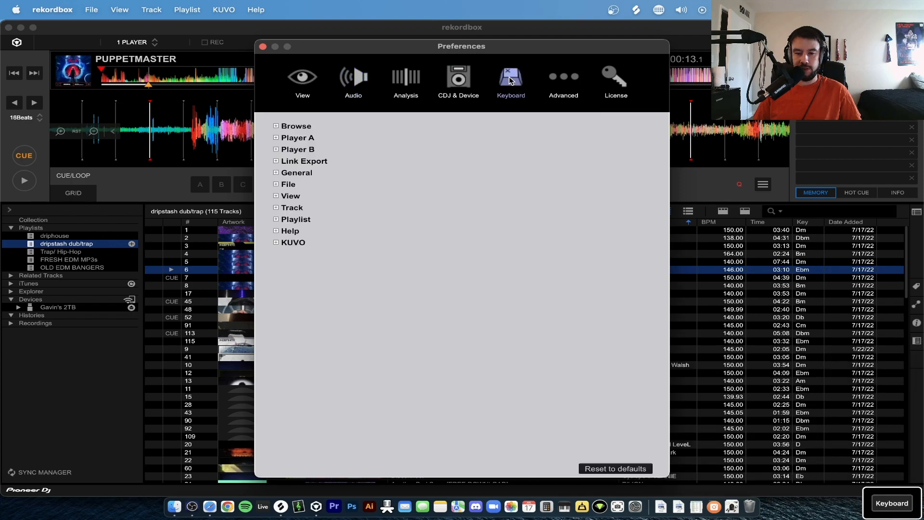
{"action": "left_click", "coordinate": [276, 138]}
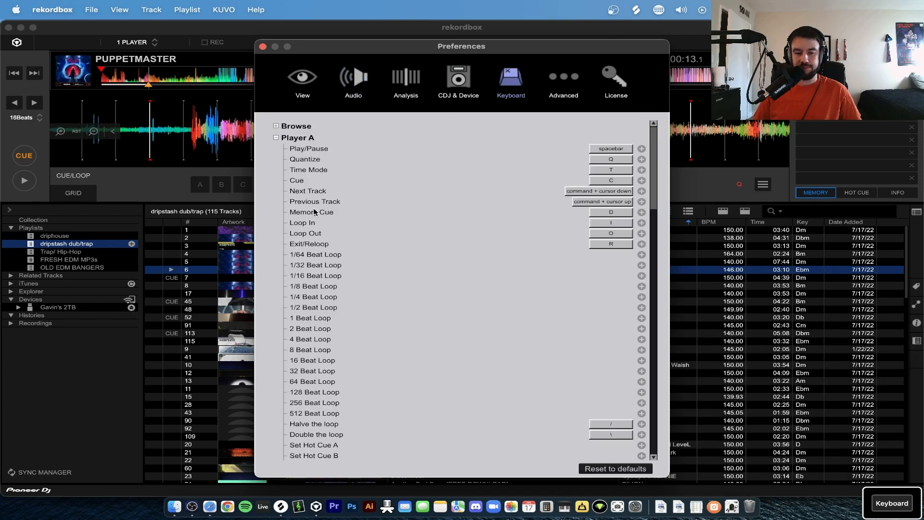
{"action": "scroll", "coordinate": [337, 210], "scroll_direction": "down", "scroll_amount": 1}
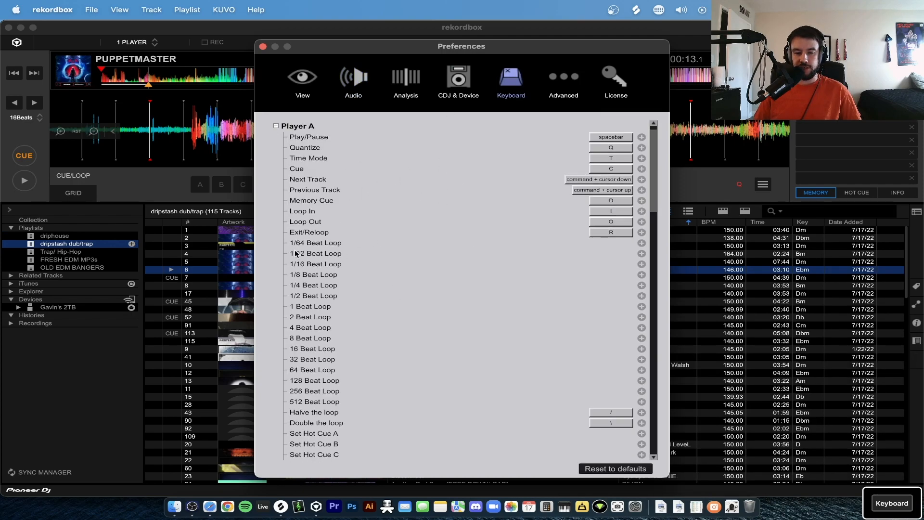
{"action": "scroll", "coordinate": [335, 205], "scroll_direction": "down", "scroll_amount": 2}
{"action": "scroll", "coordinate": [326, 209], "scroll_direction": "up", "scroll_amount": 3}
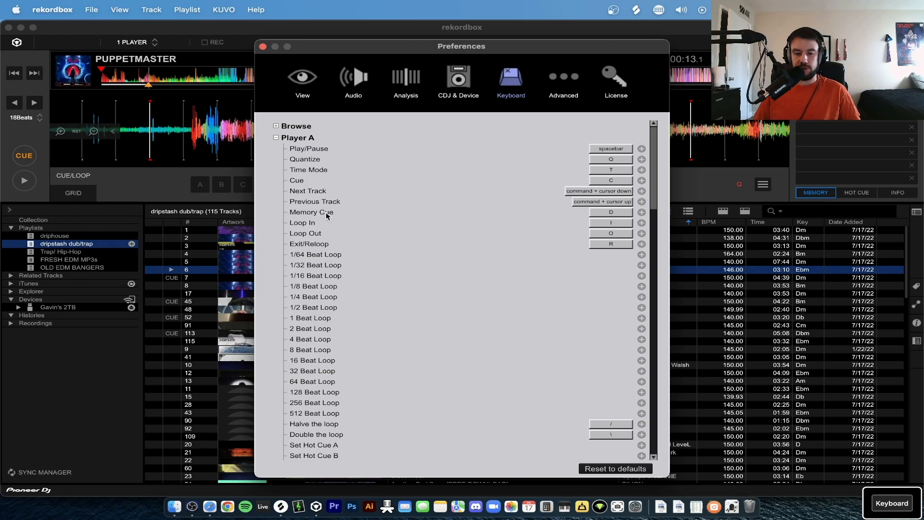
Reassign D to Player A's Memory Cue command, close the preferences, and store the 9.1-bar cue point as a memory cue
{"action": "left_click", "coordinate": [613, 211]}
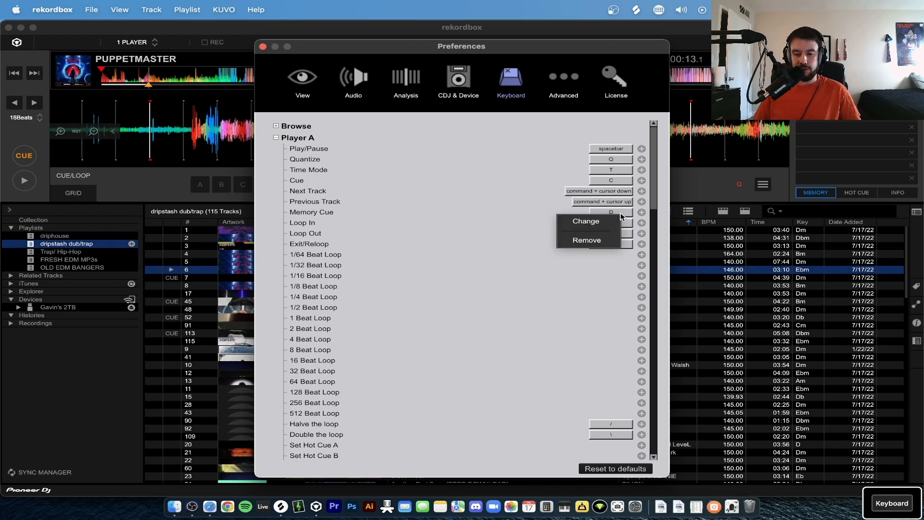
{"action": "left_click", "coordinate": [594, 222]}
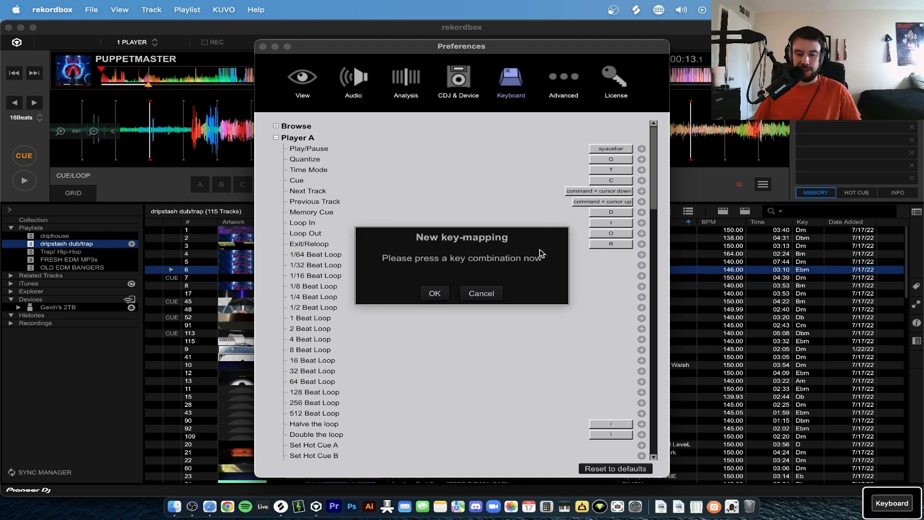
{"action": "key", "text": "d"}
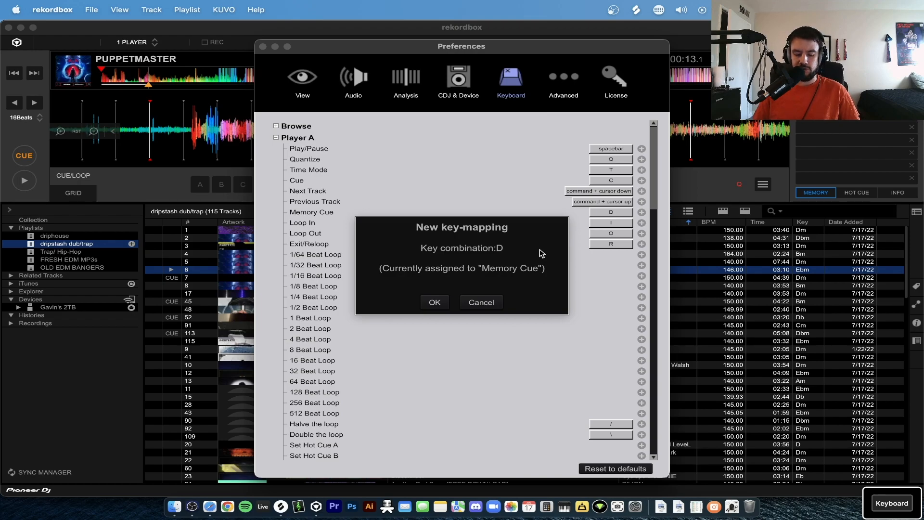
{"action": "left_click", "coordinate": [432, 302]}
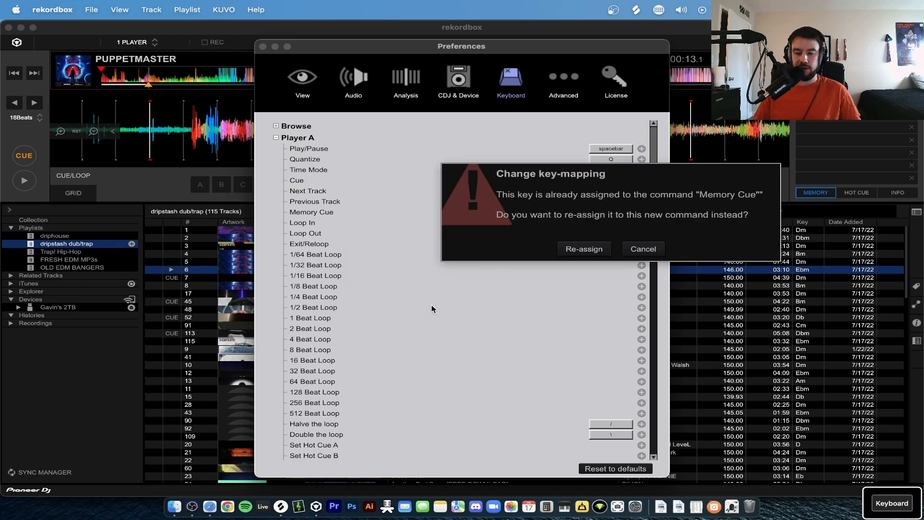
{"action": "left_click", "coordinate": [589, 254]}
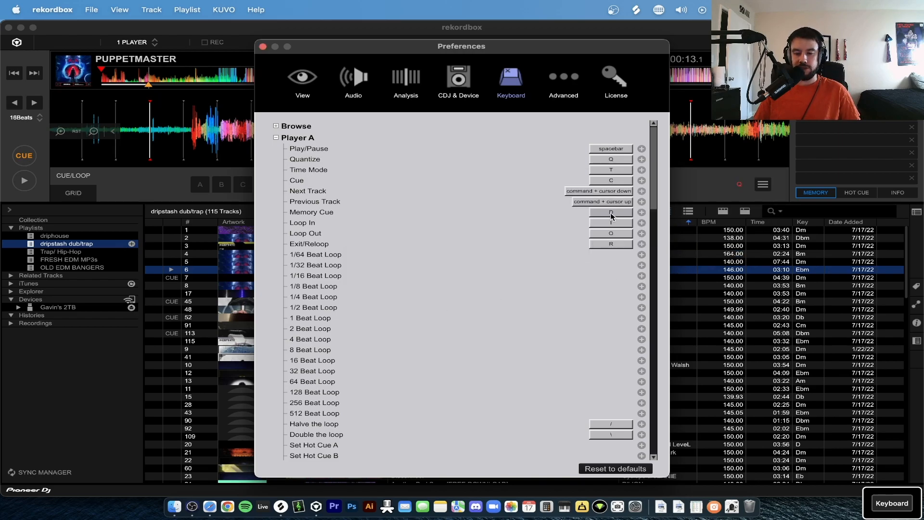
{"action": "left_click", "coordinate": [263, 46]}
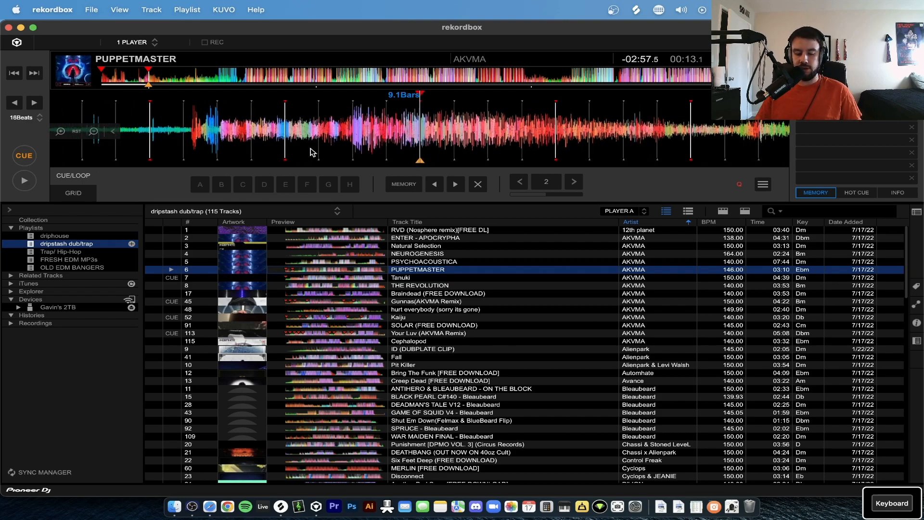
Examine Player A's keyboard shortcuts for calling and deleting memory cues in the preferences, and close them
{"action": "key", "text": "super+comma"}
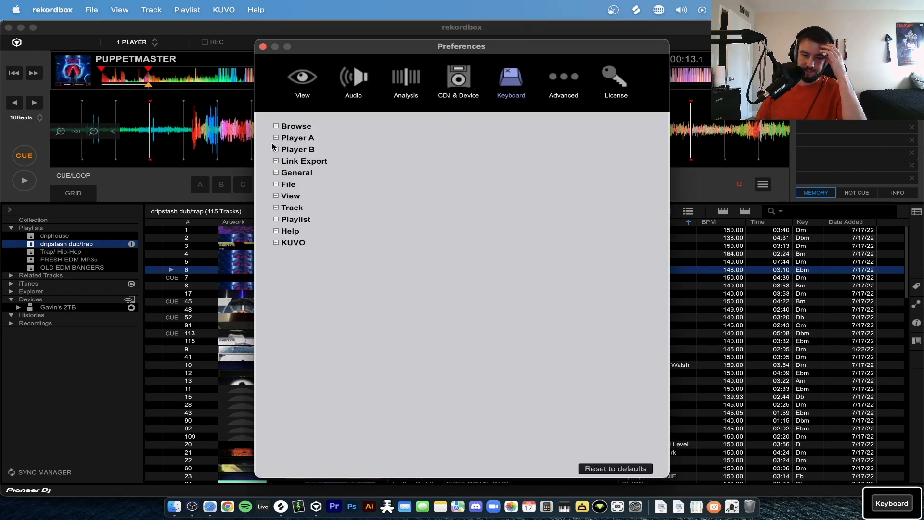
{"action": "left_click", "coordinate": [276, 138]}
{"action": "scroll", "coordinate": [351, 213], "scroll_direction": "down", "scroll_amount": 15}
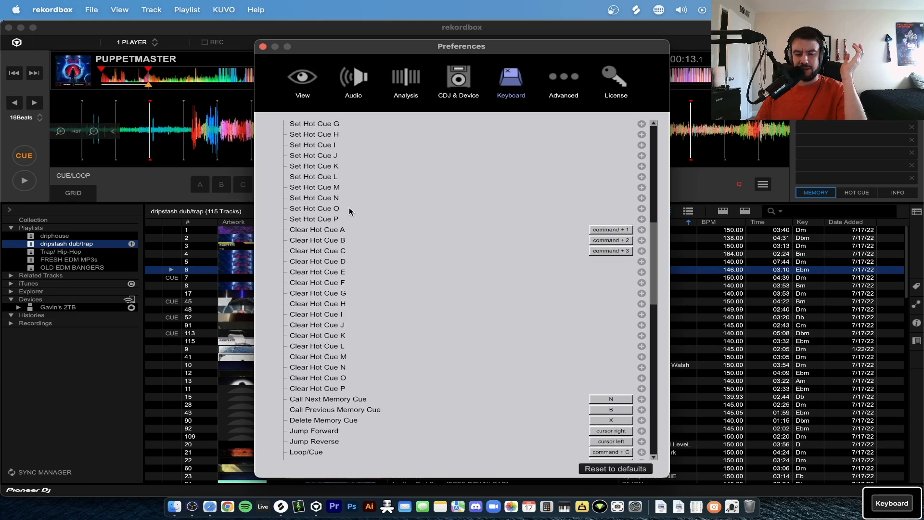
{"action": "scroll", "coordinate": [351, 212], "scroll_direction": "down", "scroll_amount": 10}
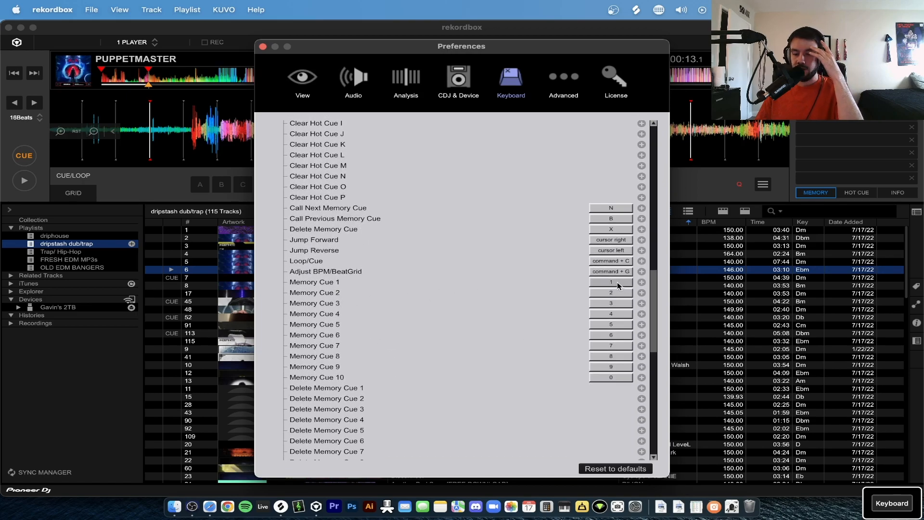
{"action": "left_click", "coordinate": [262, 46]}
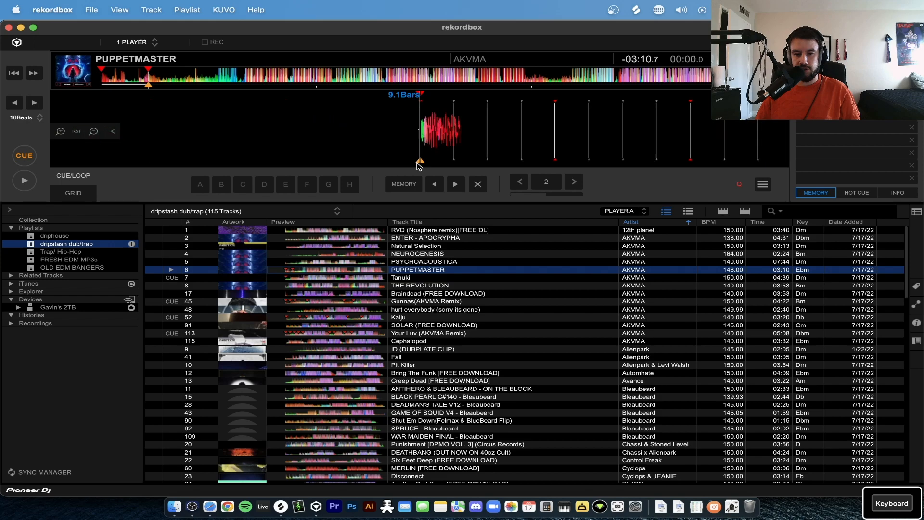
Locate the start of PUPPETMASTER's build-up at 17.1 bars, place the cue point there, and store it as a memory cue
{"action": "left_click", "coordinate": [195, 80]}
{"action": "key", "text": "space"}
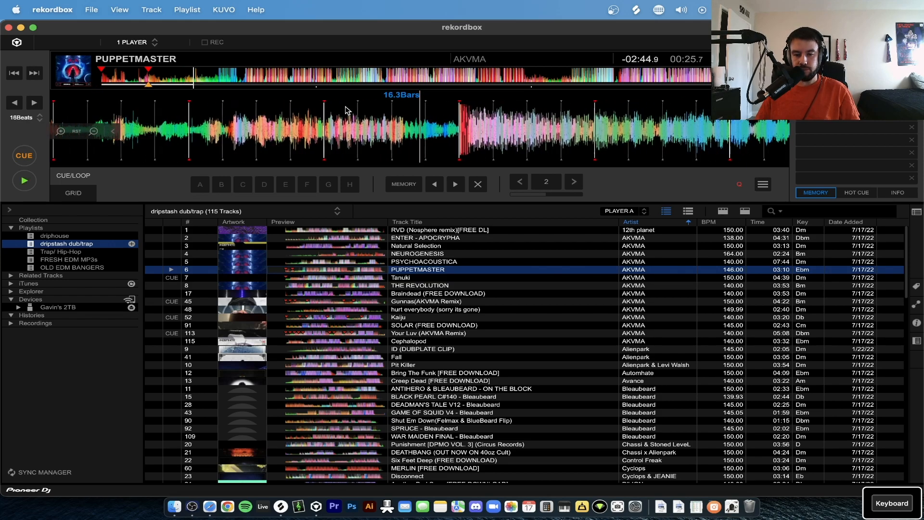
{"action": "key", "text": "space"}
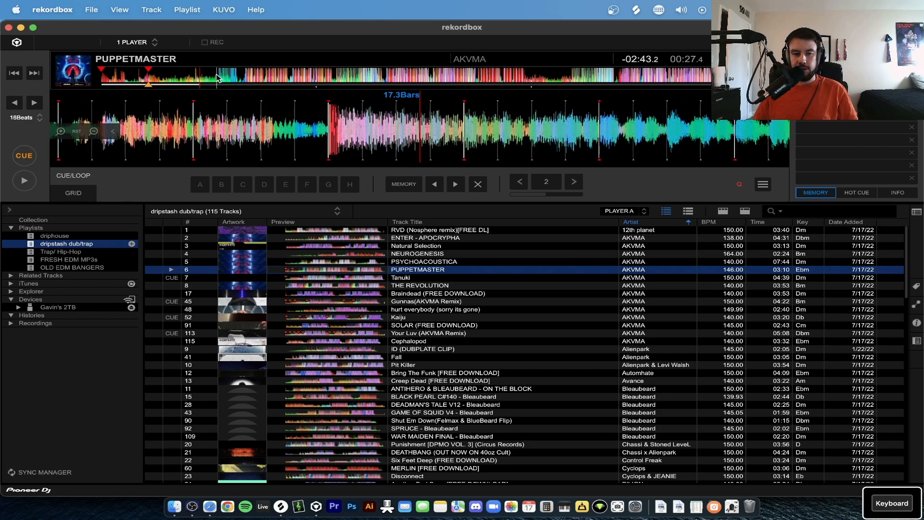
{"action": "left_click", "coordinate": [216, 77]}
{"action": "left_click", "coordinate": [189, 78]}
{"action": "left_click", "coordinate": [223, 79]}
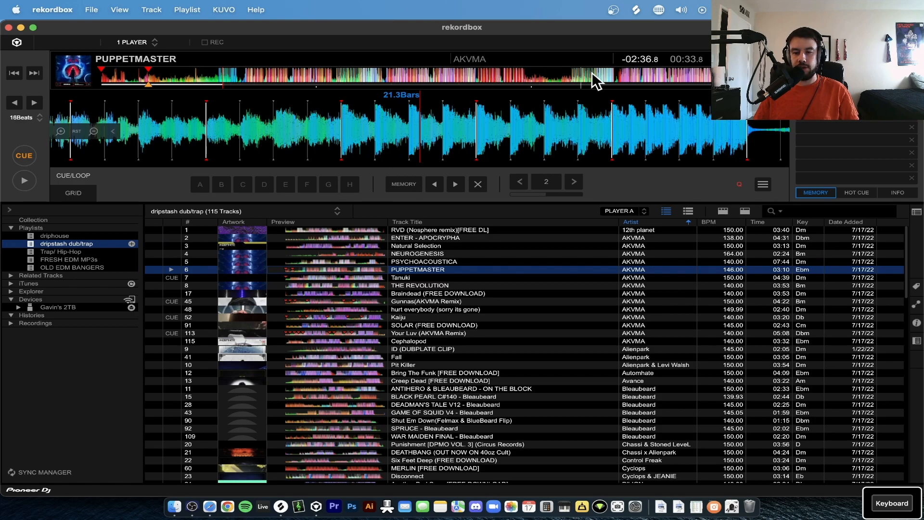
{"action": "left_click", "coordinate": [187, 74]}
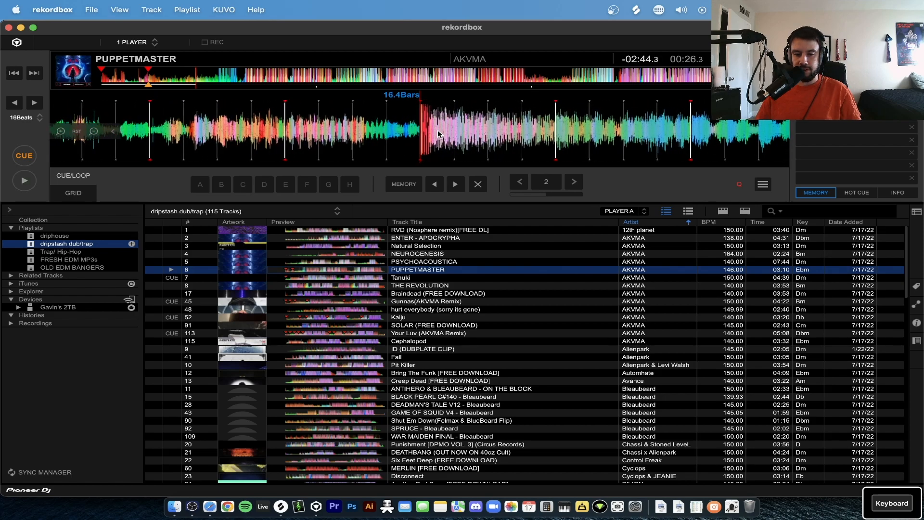
{"action": "key", "text": "c"}
{"action": "key", "text": "c"}
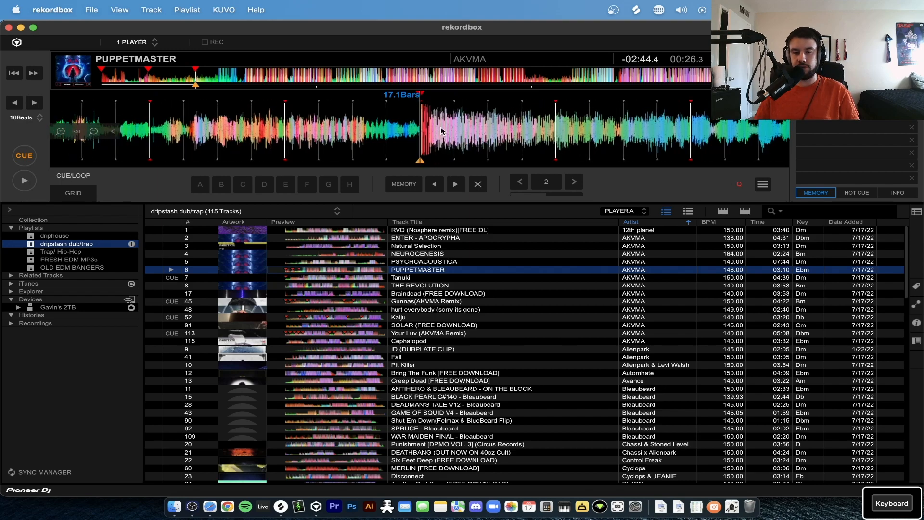
Move the playhead to the section change at 21.1 bars, place the cue point there, and store it as a memory cue
{"action": "key", "text": "space"}
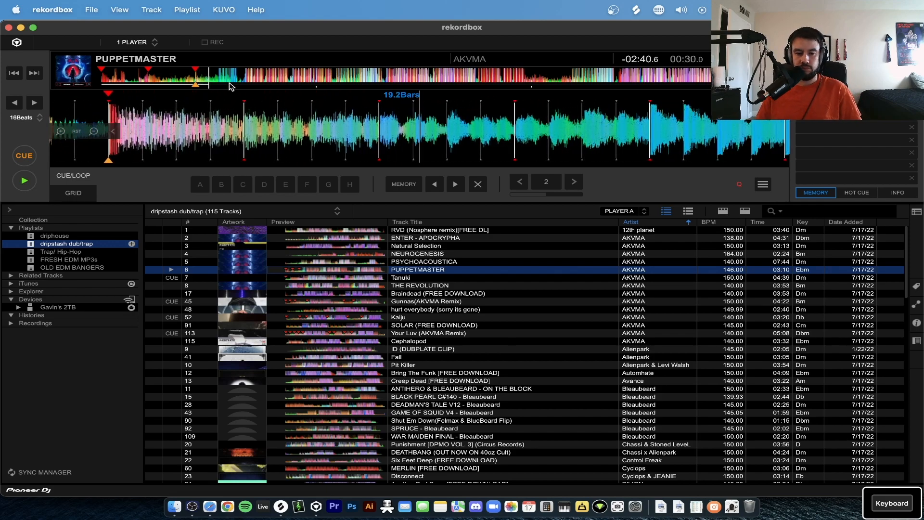
{"action": "key", "text": "space"}
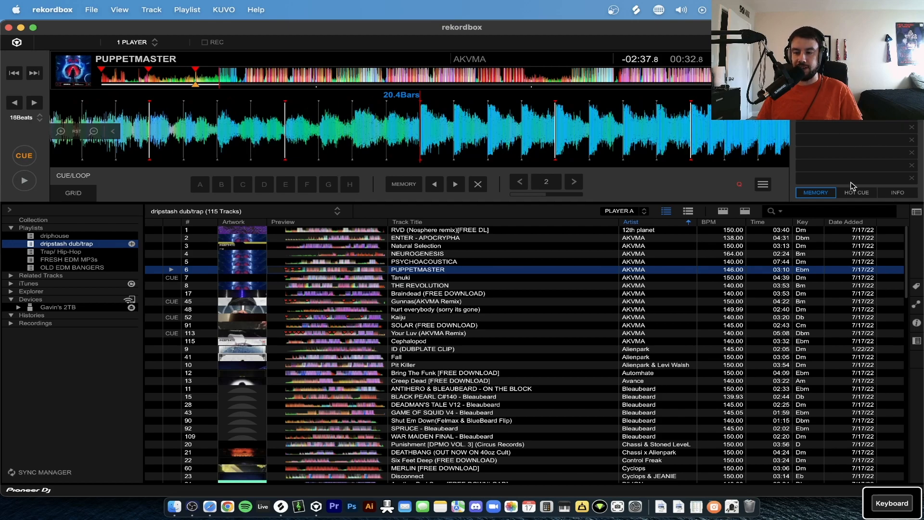
{"action": "left_click", "coordinate": [862, 193]}
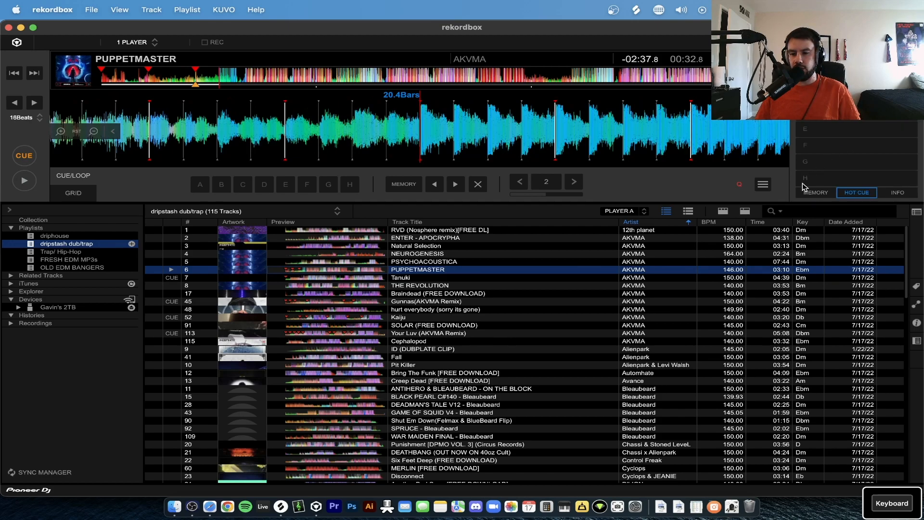
{"action": "left_click", "coordinate": [814, 192]}
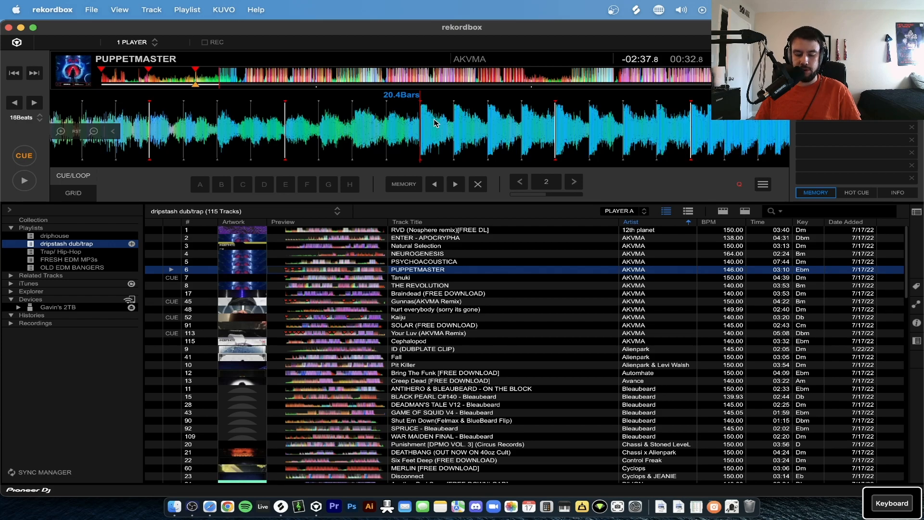
{"action": "key", "text": "c"}
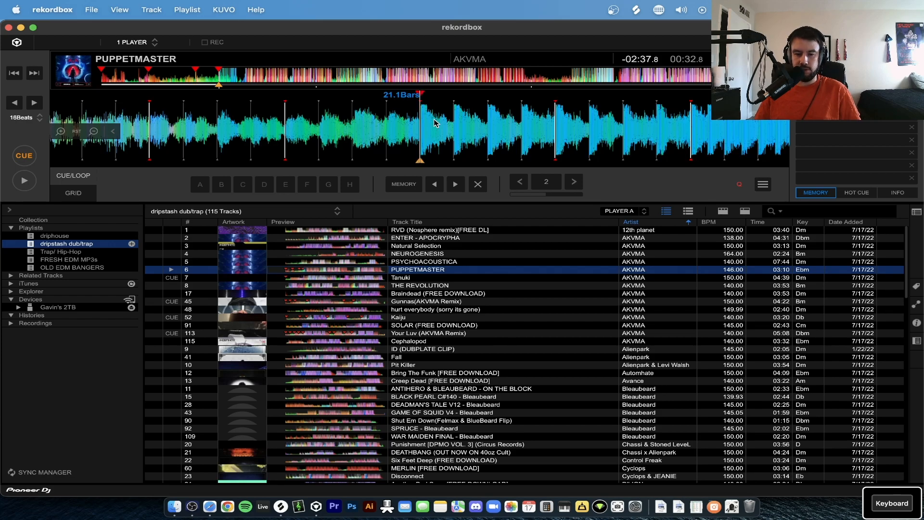
Audition the drop's later part, place the cue point on the section change at 65.1 bars, and store it as a memory cue
{"action": "key", "text": "space"}
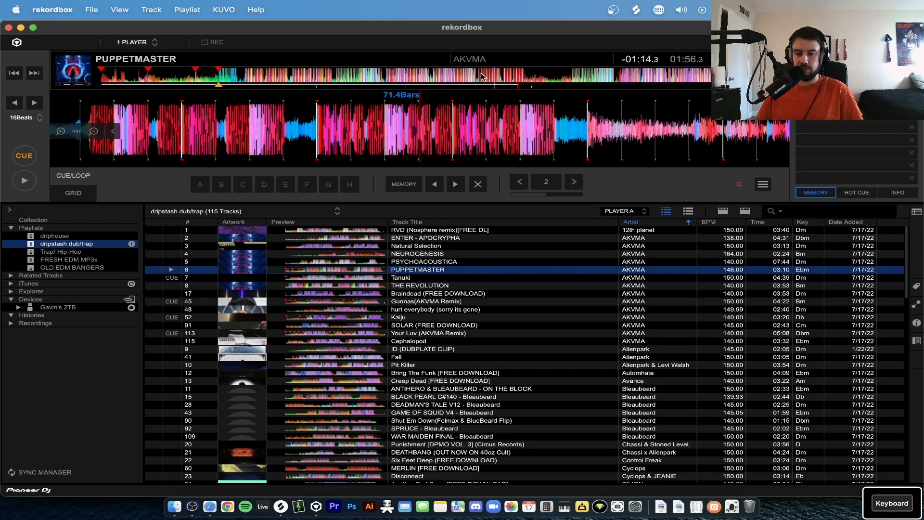
{"action": "left_click", "coordinate": [442, 76]}
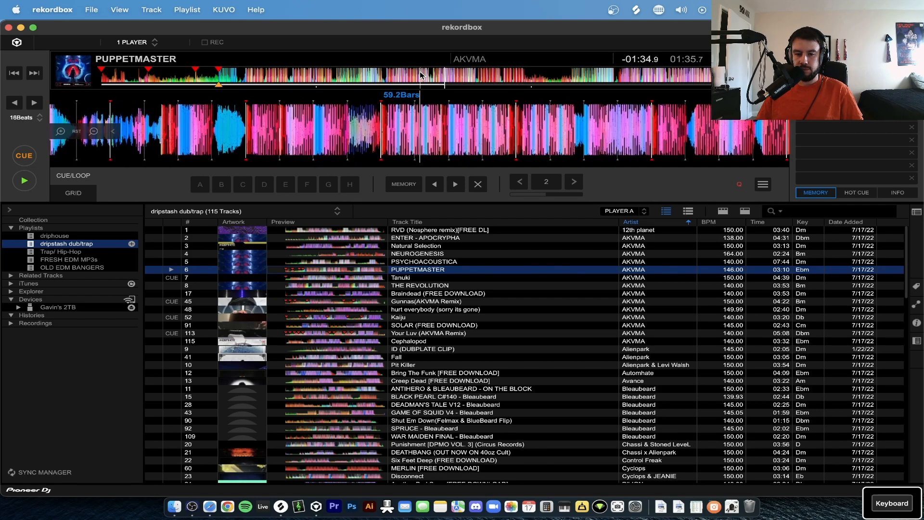
{"action": "left_click", "coordinate": [380, 74]}
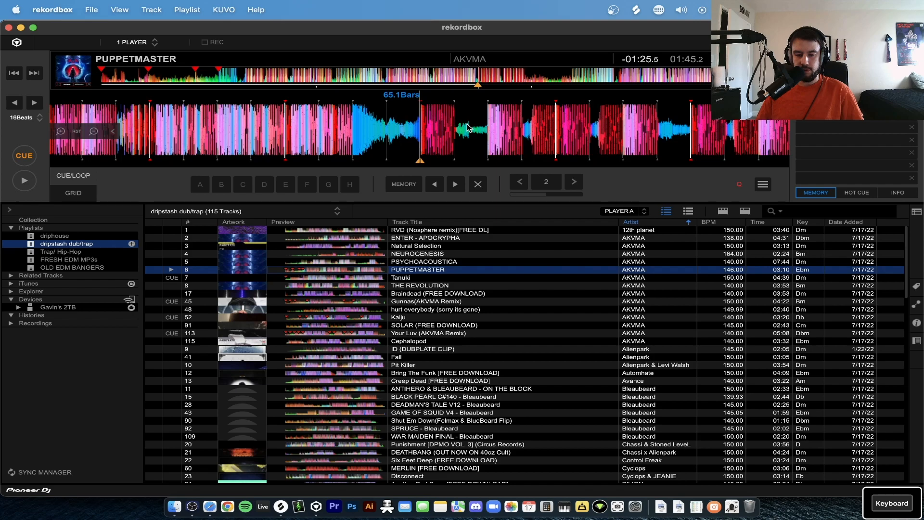
Place the cue point at the end of the first drop at 73.1 bars and store it as a memory cue
{"action": "left_click", "coordinate": [524, 77]}
{"action": "key", "text": "space"}
{"action": "key", "text": "c"}
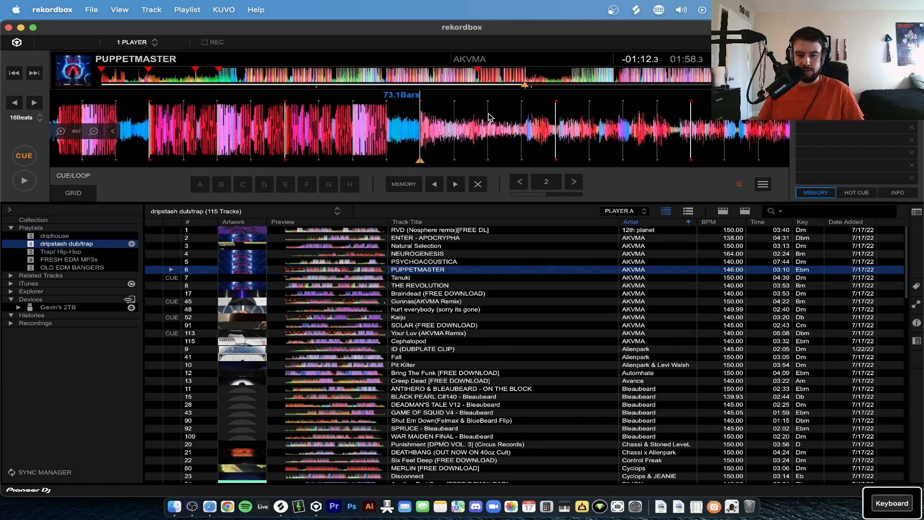
Locate the start of PUPPETMASTER's second drop, place the cue point there at 02:11:530, and store it as a memory cue
{"action": "key", "text": "space"}
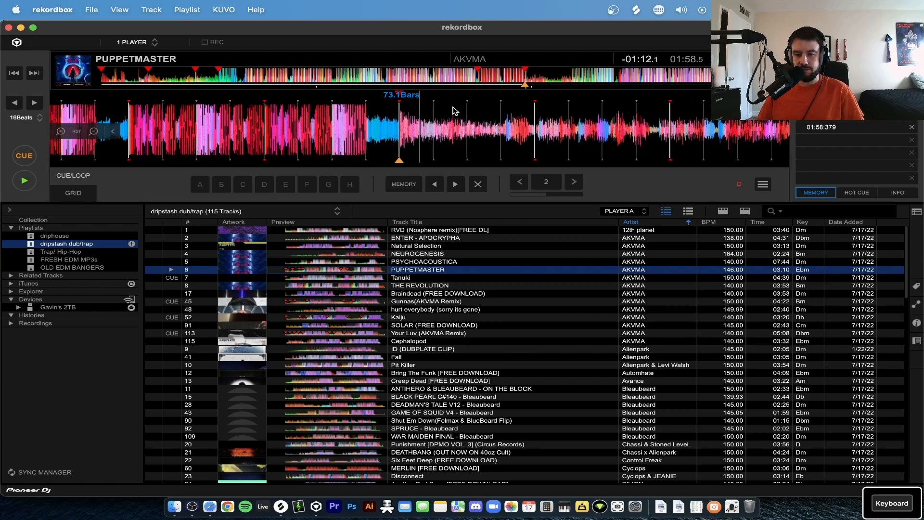
{"action": "left_click", "coordinate": [567, 76]}
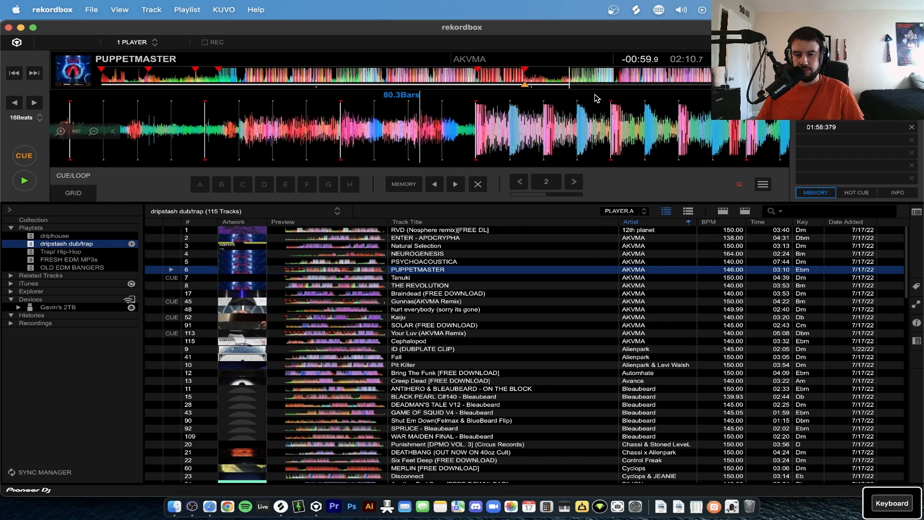
{"action": "key", "text": "space"}
{"action": "key", "text": "c"}
{"action": "key", "text": "m"}
{"action": "key", "text": "space"}
{"action": "key", "text": "space"}
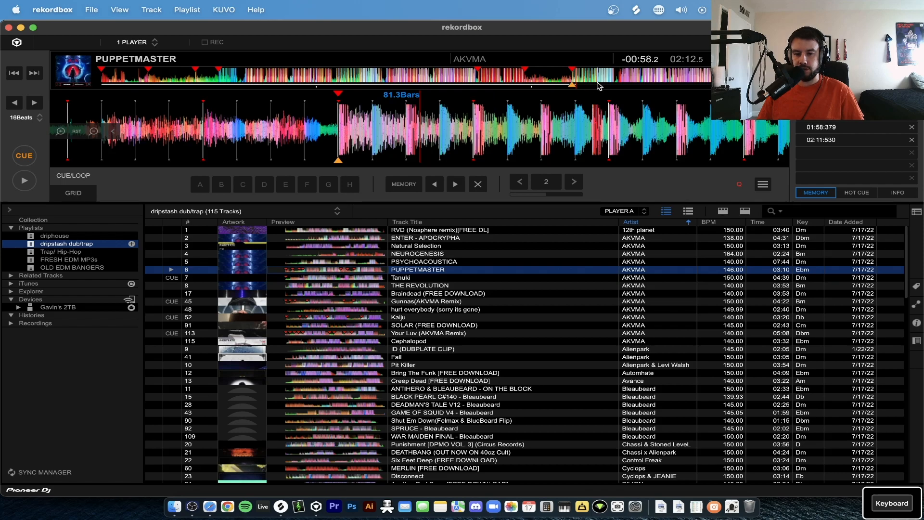
Audition PUPPETMASTER's second drop and the closing part of the track for further section changes
{"action": "key", "text": "space"}
{"action": "left_click", "coordinate": [614, 78]}
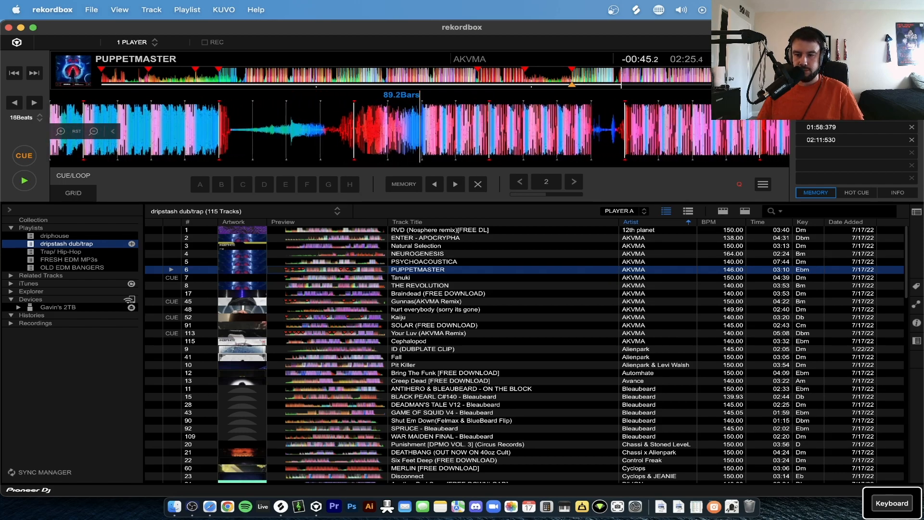
{"action": "left_click", "coordinate": [706, 78]}
{"action": "key", "text": "space"}
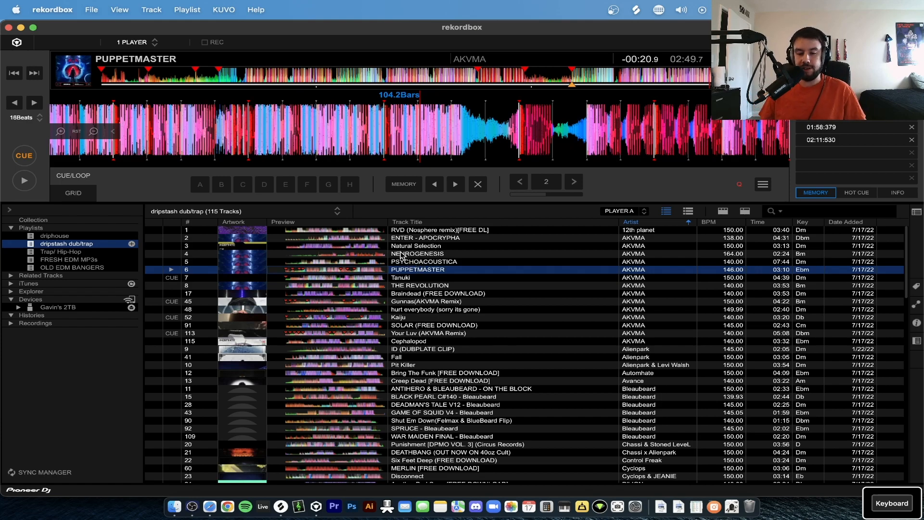
Load the track Natural Selection and store memory cues at the intro's first full beat and at its next section change
{"action": "left_click_drag", "start_coordinate": [401, 248], "coordinate": [277, 127]}
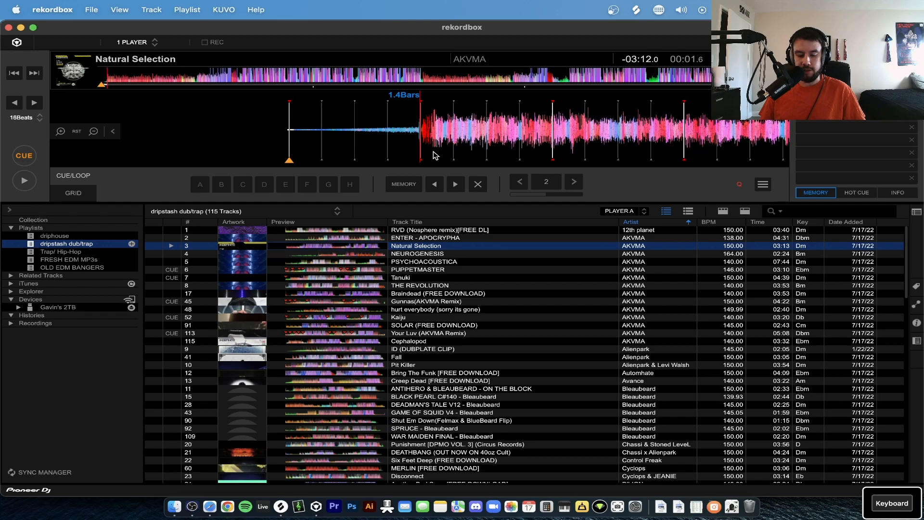
{"action": "left_click", "coordinate": [149, 80]}
{"action": "key", "text": "space"}
{"action": "key", "text": "c"}
{"action": "key", "text": "space"}
Move through Natural Selection's build-up and store a memory cue at the start of the drop at 18.1 bars
{"action": "left_click", "coordinate": [176, 78]}
{"action": "left_click", "coordinate": [185, 77]}
{"action": "key", "text": "space"}
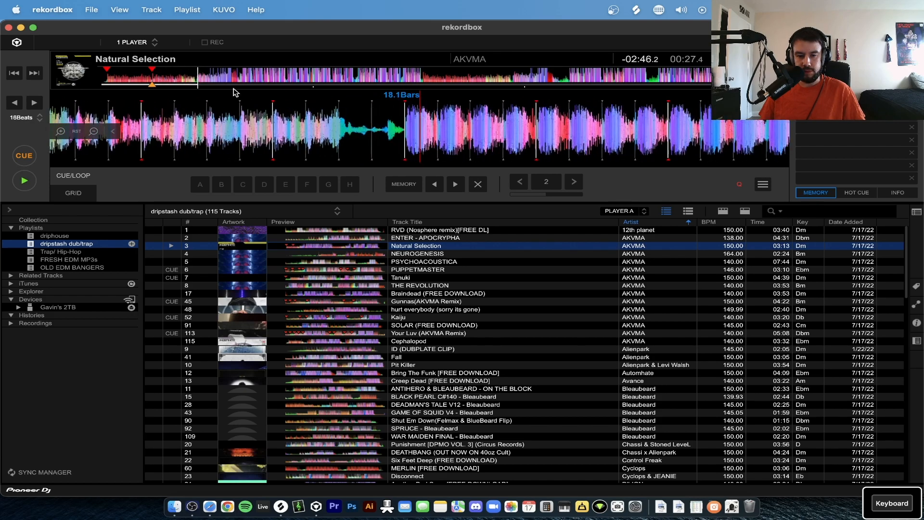
{"action": "key", "text": "c"}
{"action": "key", "text": "space"}
Audition Natural Selection's first drop and store a memory cue at its end at 58.1 bars
{"action": "left_click", "coordinate": [230, 77]}
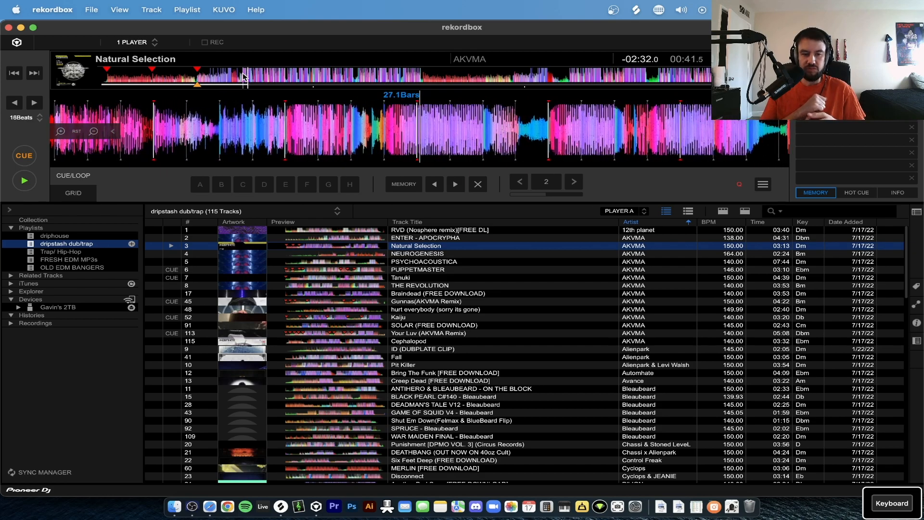
{"action": "left_click", "coordinate": [379, 76]}
{"action": "left_click", "coordinate": [418, 76]}
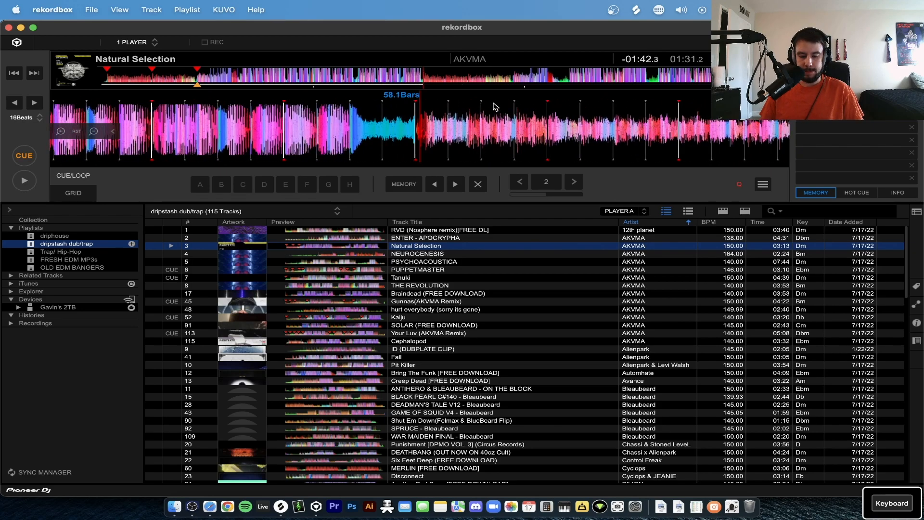
Store memory cues at Natural Selection's remaining section changes at 66.1, 74.1 and 80.1 bars
{"action": "left_click", "coordinate": [466, 80]}
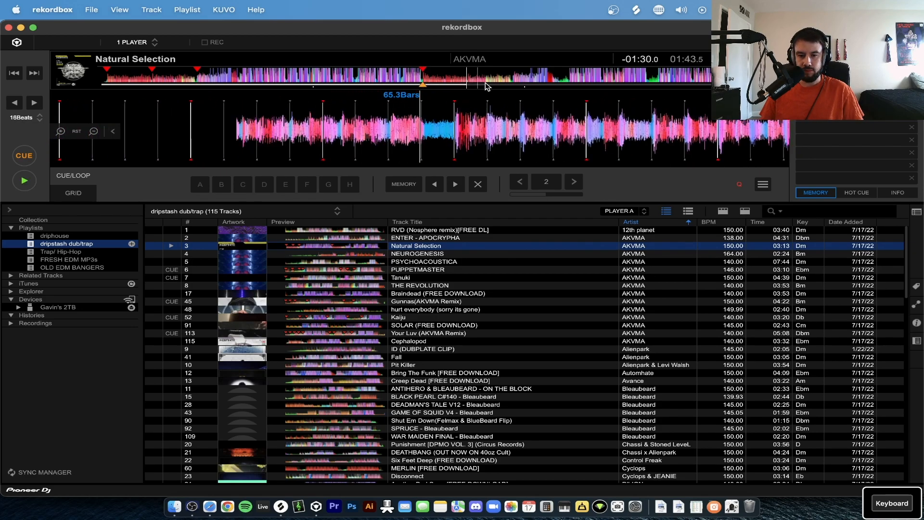
{"action": "left_click", "coordinate": [499, 79]}
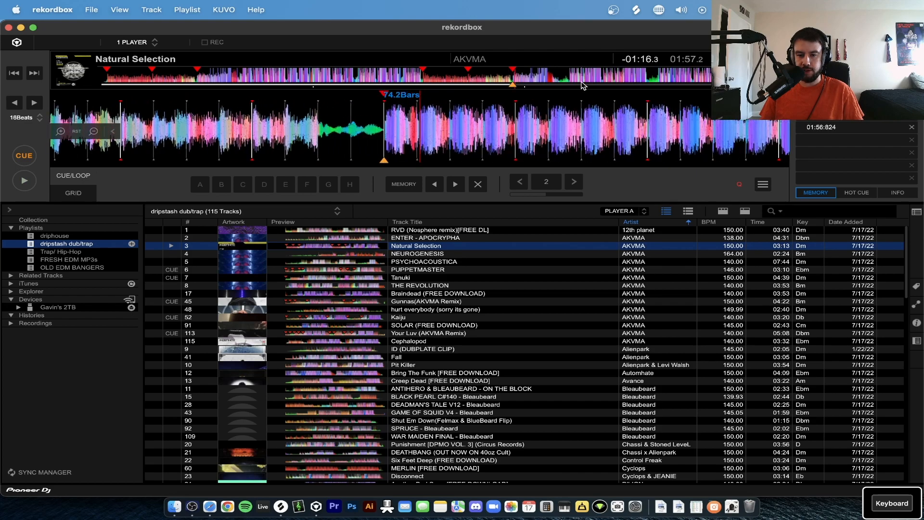
{"action": "left_click", "coordinate": [539, 76]}
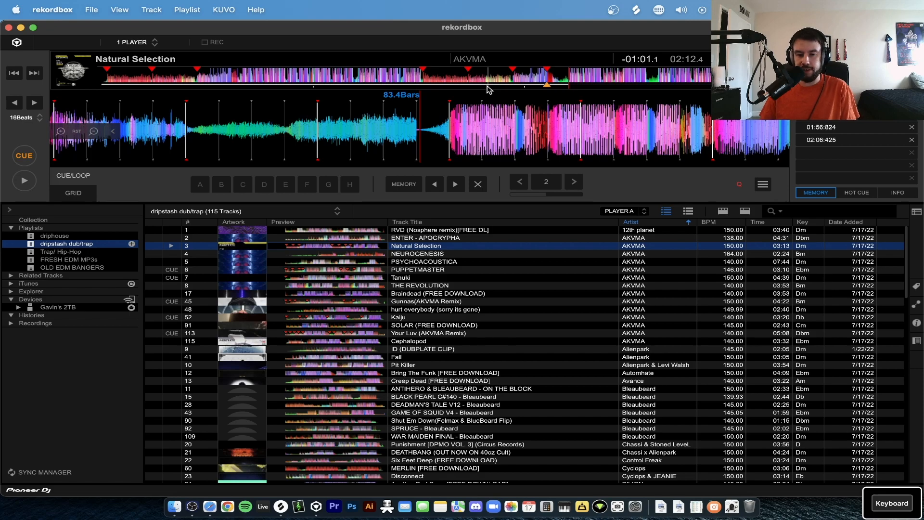
Expand the on-screen keyboard and recall Natural Selection's fourth, fifth and sixth memory cues, ending on the fifth at 66.1 bars
{"action": "key", "text": "5"}
{"action": "left_click", "coordinate": [893, 498]}
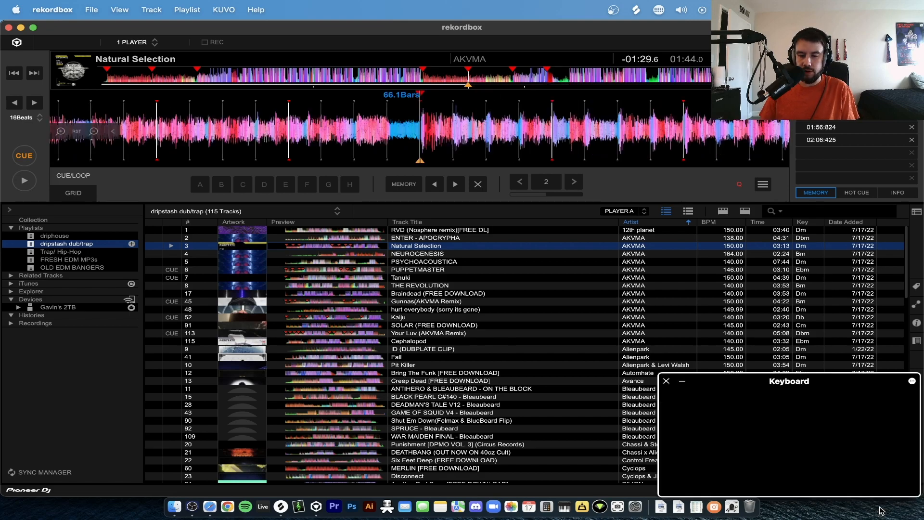
{"action": "left_click", "coordinate": [737, 428]}
{"action": "left_click", "coordinate": [736, 429]}
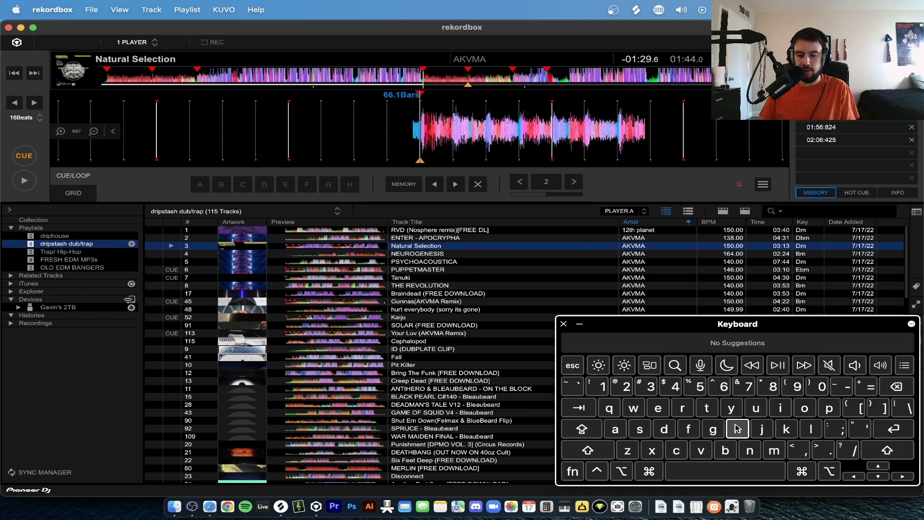
{"action": "key", "text": "6"}
{"action": "key", "text": "5"}
{"action": "key", "text": "4"}
{"action": "key", "text": "5"}
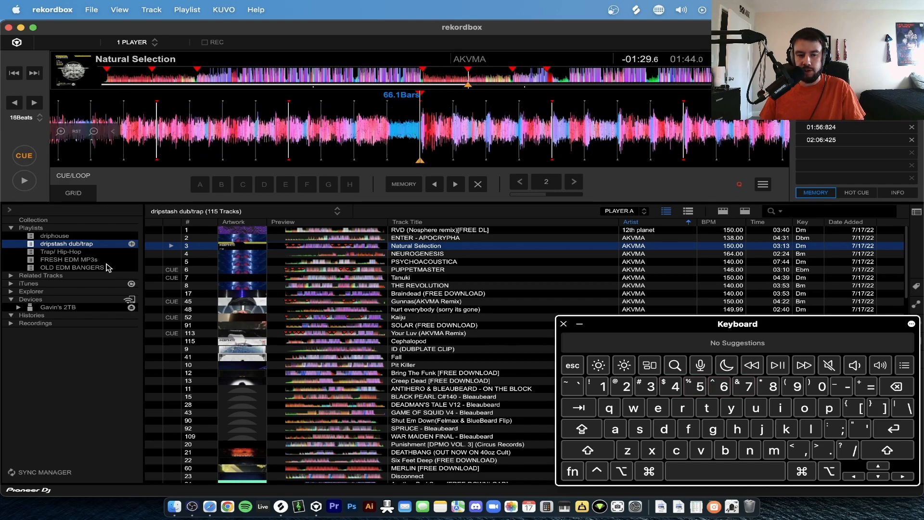
Audition Natural Selection from the memory cue at 66.1 bars and jump to the last memory cue at 80.1 bars
{"action": "left_click", "coordinate": [26, 183]}
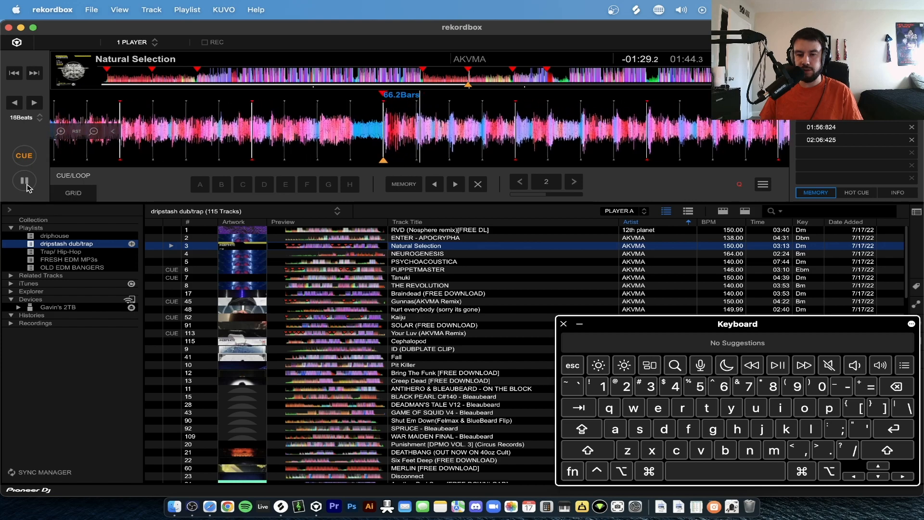
{"action": "left_click", "coordinate": [24, 180]}
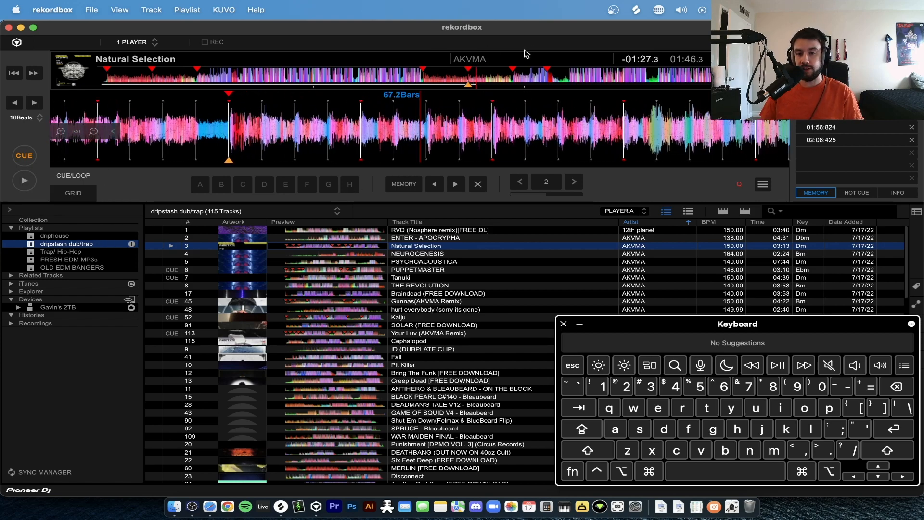
{"action": "key", "text": "space"}
{"action": "left_click", "coordinate": [544, 89]}
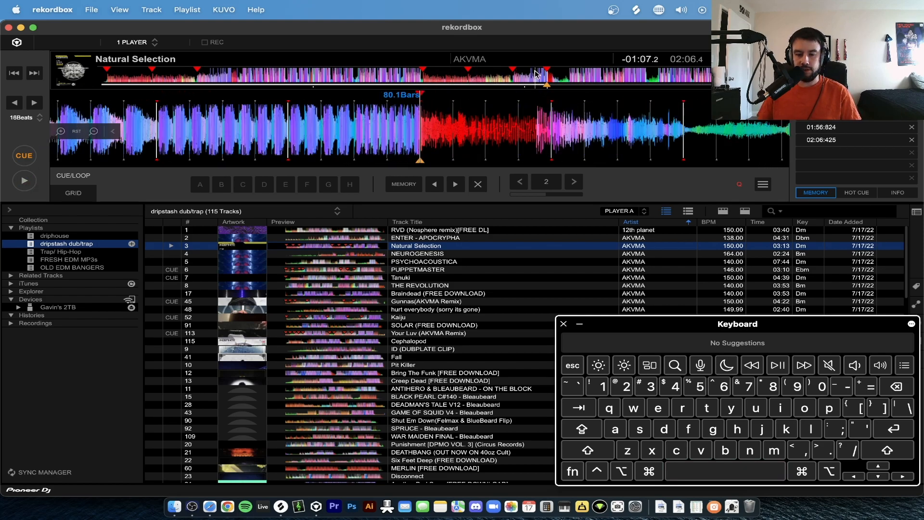
Load the track RVD (Nosphere remix)[FREE DL] and store memory cues at its first beat and at the intro's next section change
{"action": "left_click_drag", "start_coordinate": [414, 233], "coordinate": [343, 92]}
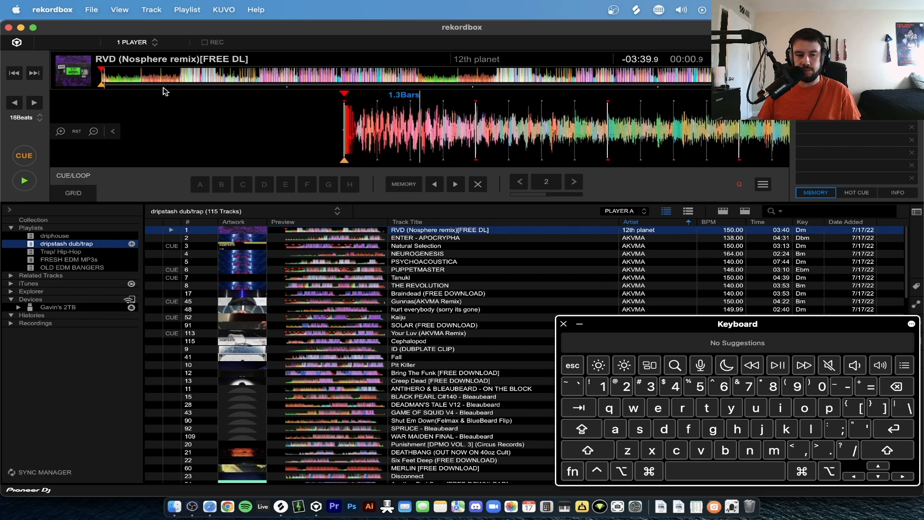
{"action": "left_click", "coordinate": [137, 77]}
{"action": "key", "text": "space"}
{"action": "key", "text": "space"}
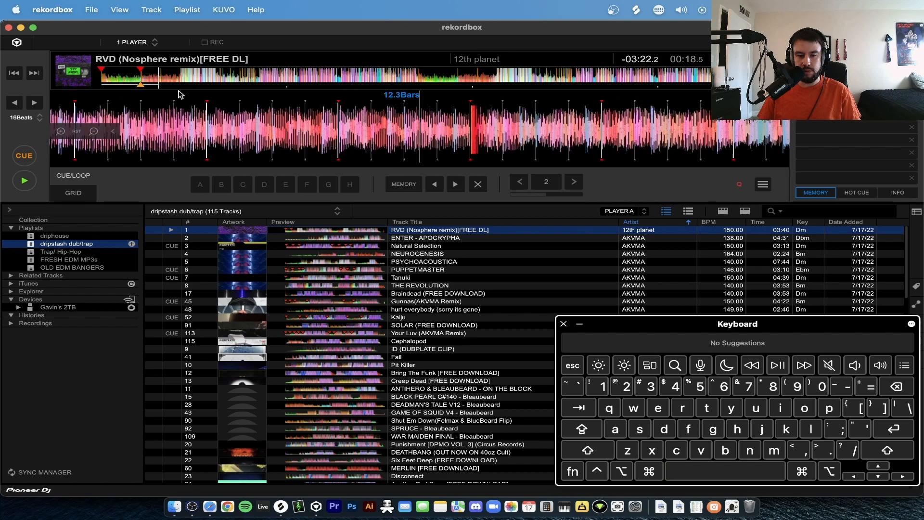
Store a memory cue at the start of RVD's first drop at 17.1 bars and play briefly past it
{"action": "left_click", "coordinate": [179, 75]}
{"action": "key", "text": "space"}
{"action": "key", "text": "space"}
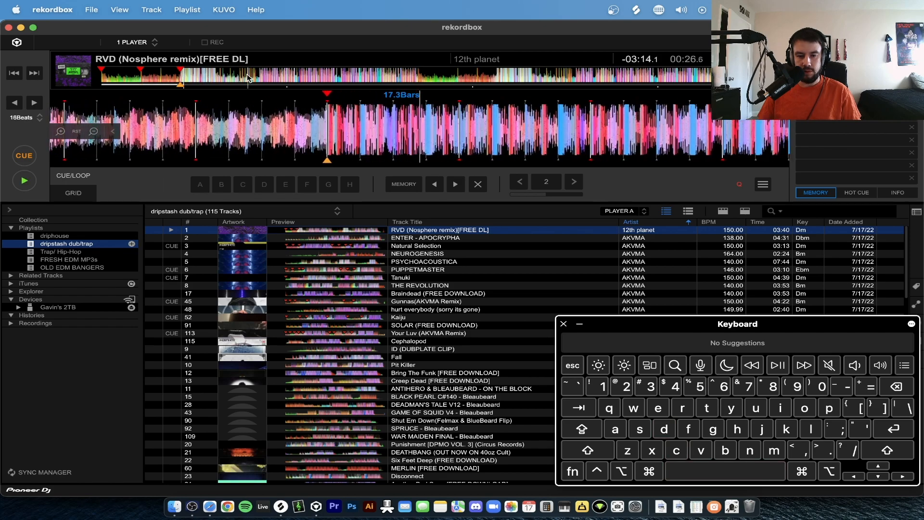
{"action": "key", "text": "space"}
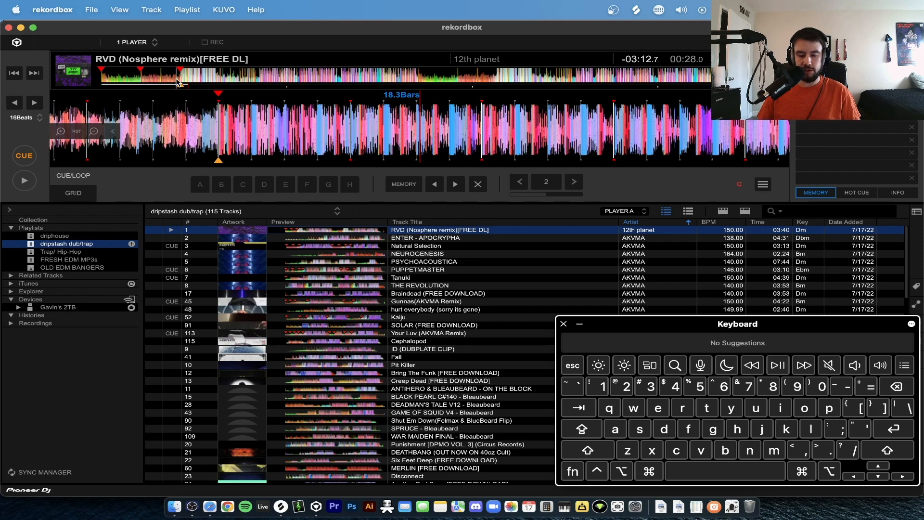
Review the View preferences for layout, waveform, beat count display and waveform clicking, and close Preferences
{"action": "key", "text": "super+space"}
{"action": "left_click", "coordinate": [133, 183]}
{"action": "key", "text": "super+comma"}
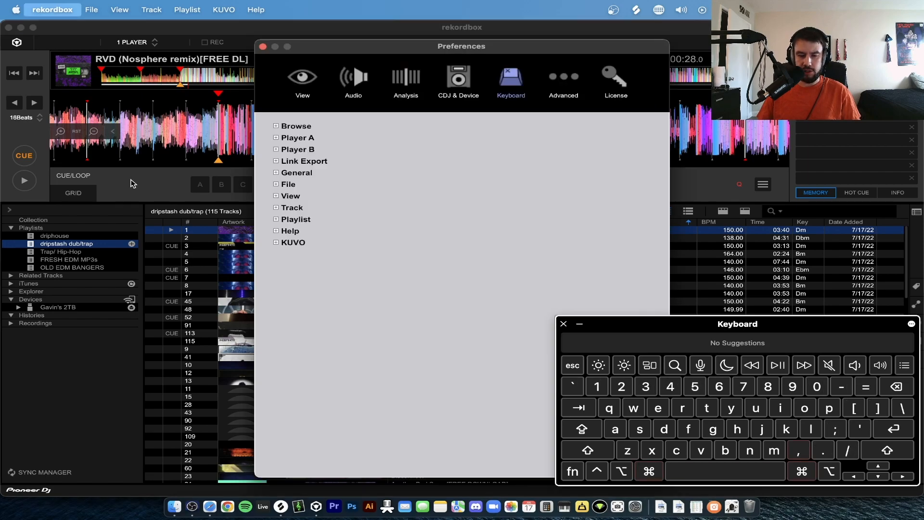
{"action": "left_click", "coordinate": [303, 89]}
{"action": "scroll", "coordinate": [426, 346], "scroll_direction": "down", "scroll_amount": 3}
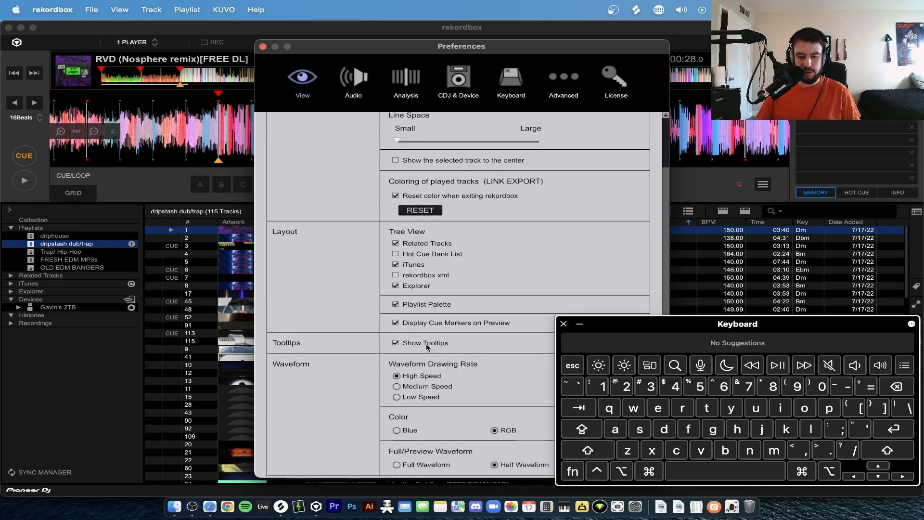
{"action": "scroll", "coordinate": [427, 346], "scroll_direction": "down", "scroll_amount": 5}
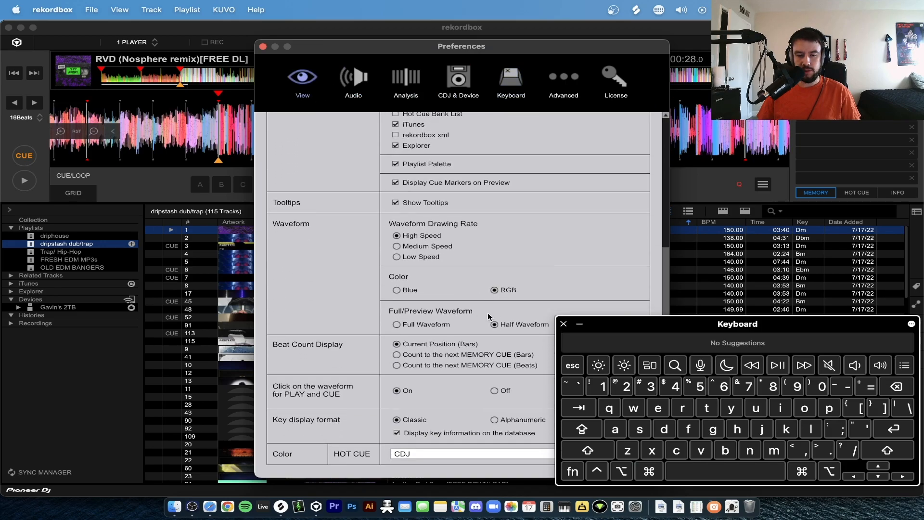
{"action": "left_click", "coordinate": [263, 46]}
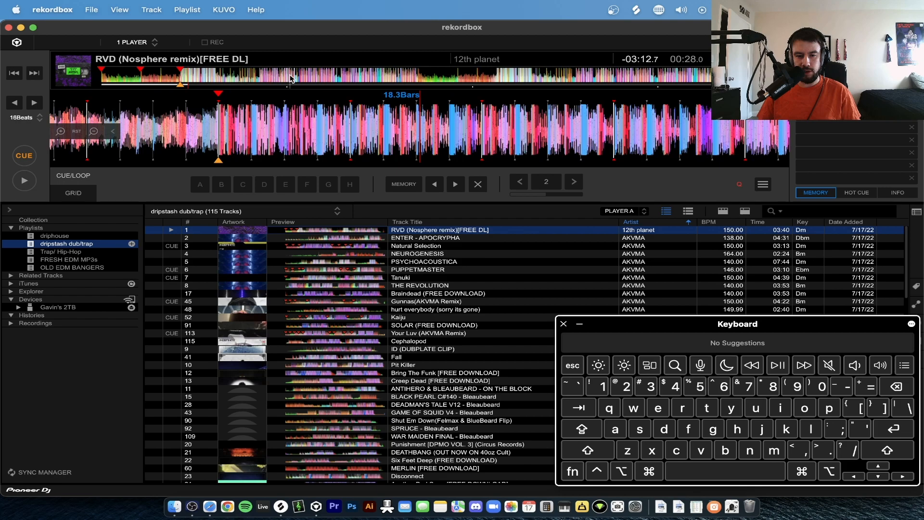
Locate the section change in RVD's first drop at 25.1 bars and store a memory cue there
{"action": "key", "text": "space"}
{"action": "left_click", "coordinate": [210, 78]}
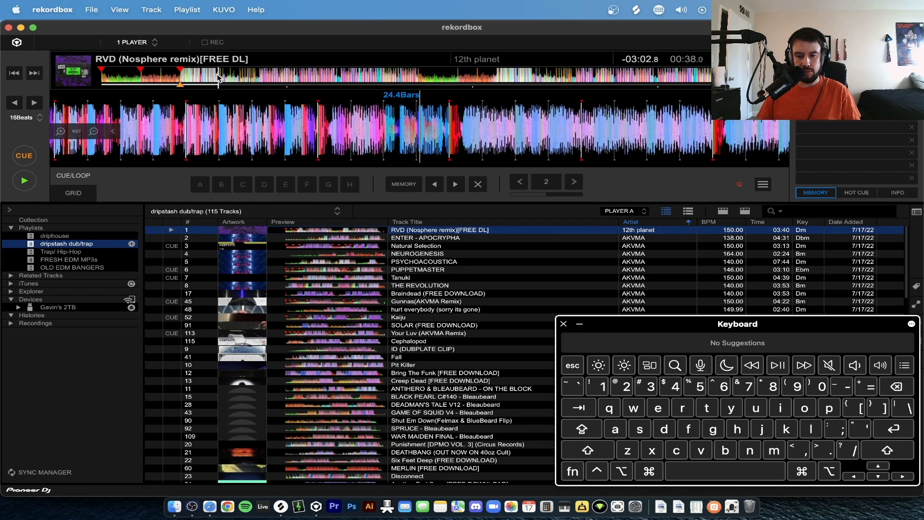
{"action": "key", "text": "c"}
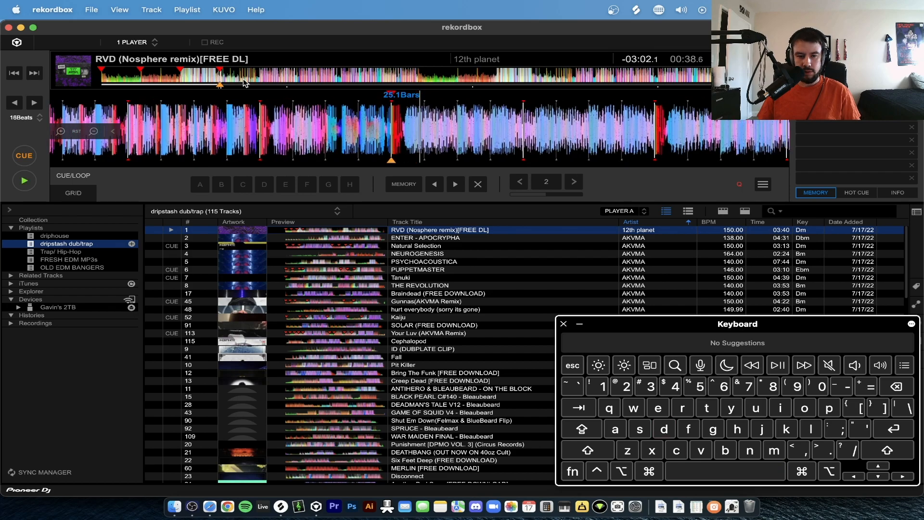
Audition RVD's first drop around the last cue and store a memory cue on the following change at 29.1 bars
{"action": "left_click", "coordinate": [210, 75]}
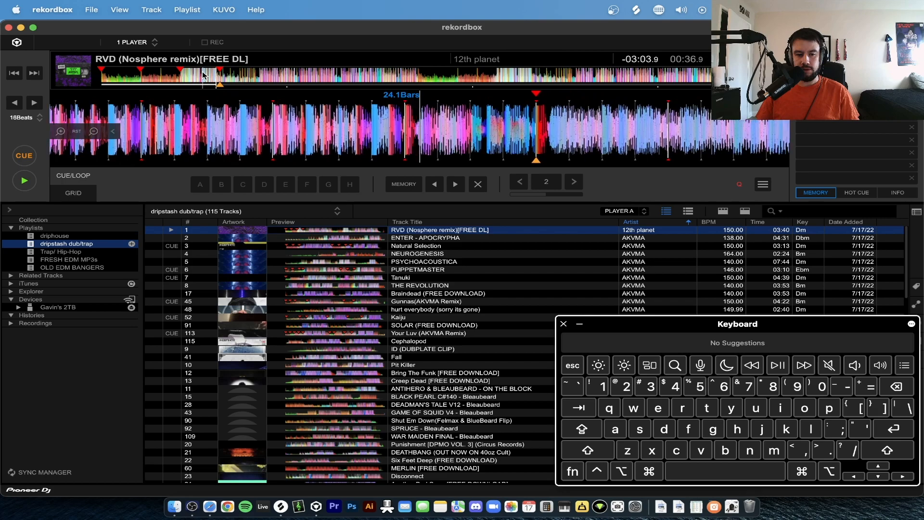
{"action": "left_click", "coordinate": [236, 76]}
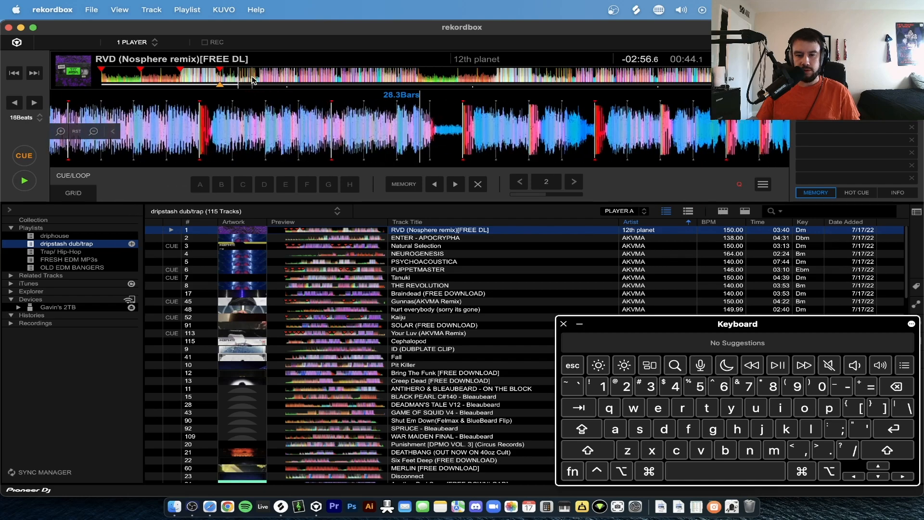
{"action": "key", "text": "space"}
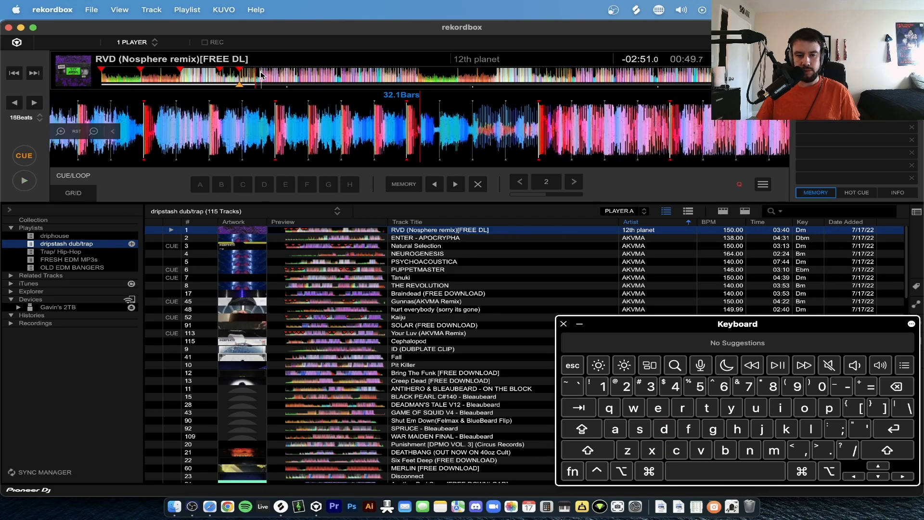
Check RVD's drop around 33.1 bars and store a memory cue at the start of the breakdown at 01:42:426
{"action": "left_click", "coordinate": [261, 74]}
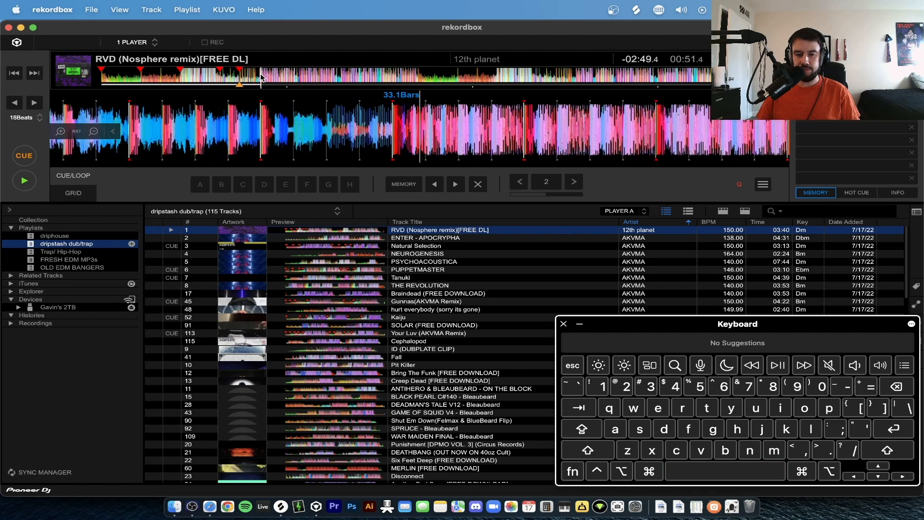
{"action": "left_click", "coordinate": [417, 74]}
{"action": "key", "text": "space"}
{"action": "key", "text": "d"}
{"action": "key", "text": "space"}
Move through RVD's second build-up and store a memory cue at the start of the second drop at 02:08:026
{"action": "left_click", "coordinate": [470, 74]}
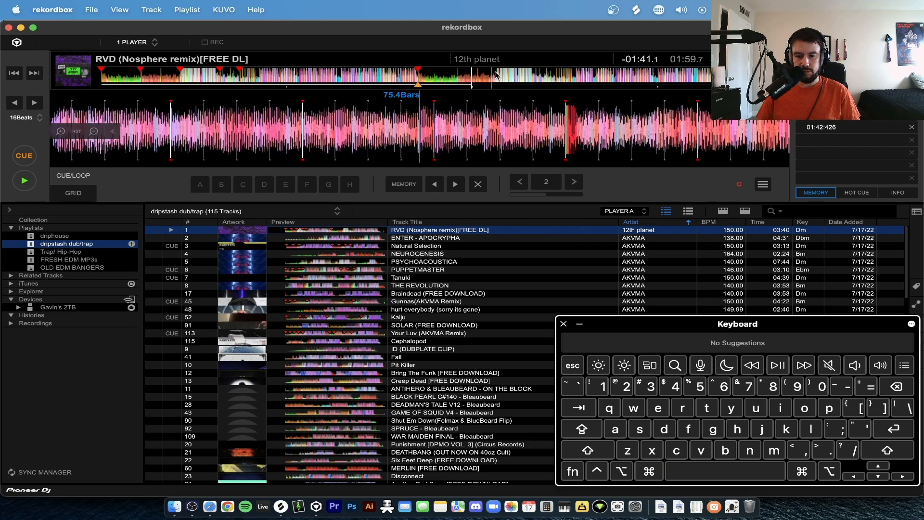
{"action": "key", "text": "space"}
{"action": "key", "text": "d"}
{"action": "key", "text": "space"}
Audition several points of RVD's second drop through to the end of the track
{"action": "left_click", "coordinate": [561, 76]}
{"action": "left_click", "coordinate": [640, 76]}
{"action": "left_click", "coordinate": [692, 76]}
{"action": "left_click", "coordinate": [720, 76]}
{"action": "key", "text": "space"}
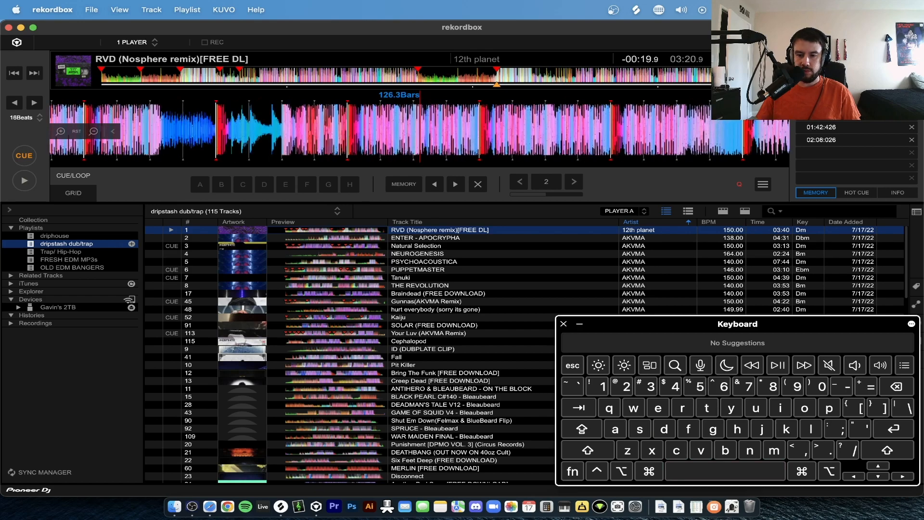
Return to the early part of RVD's second drop and store a memory cue at the section change at 02:20:826
{"action": "left_click", "coordinate": [547, 76]}
{"action": "key", "text": "space"}
{"action": "left_click", "coordinate": [529, 75]}
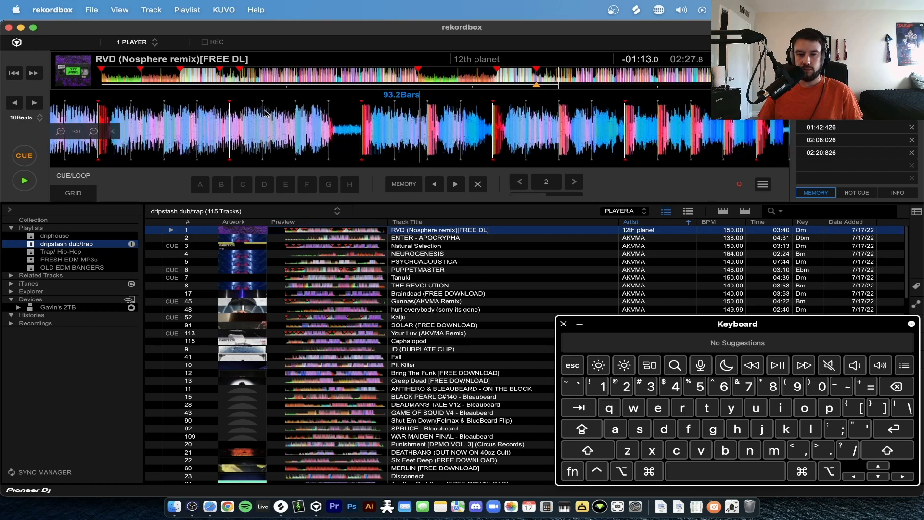
Pause RVD and check the dripstash dub/trap music folder in Finder before returning to the matching rekordbox playlist
{"action": "key", "text": "space"}
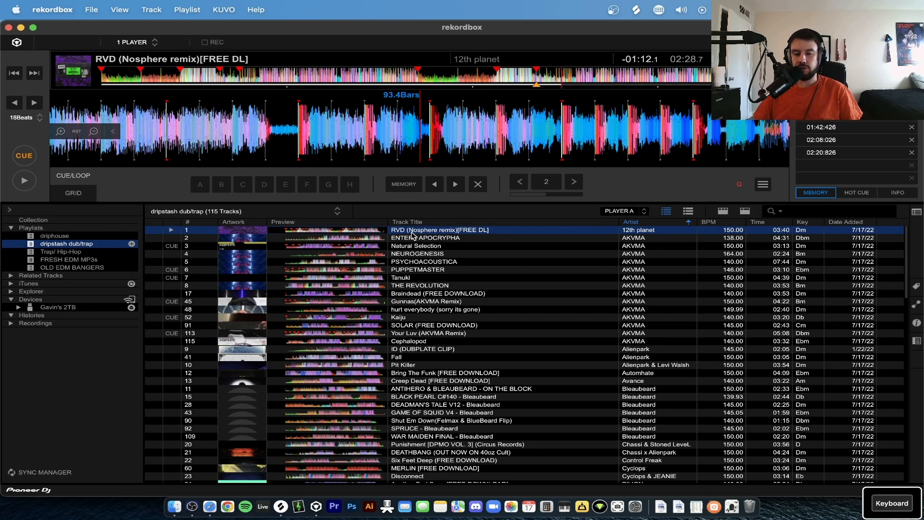
{"action": "left_click", "coordinate": [63, 246]}
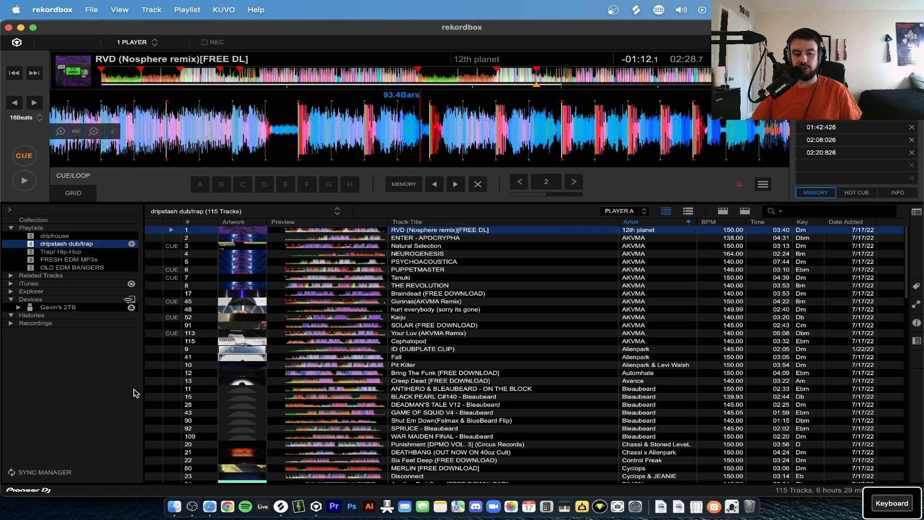
{"action": "left_click", "coordinate": [174, 506]}
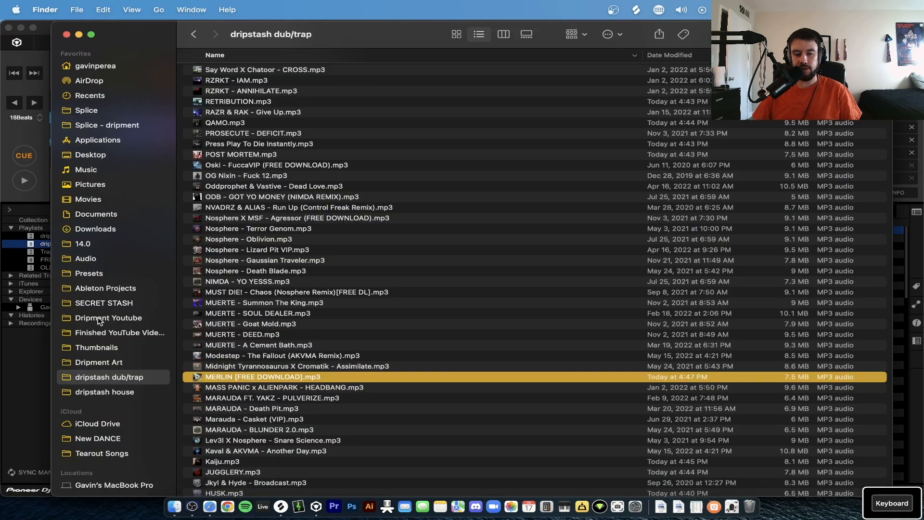
{"action": "left_click", "coordinate": [5, 386]}
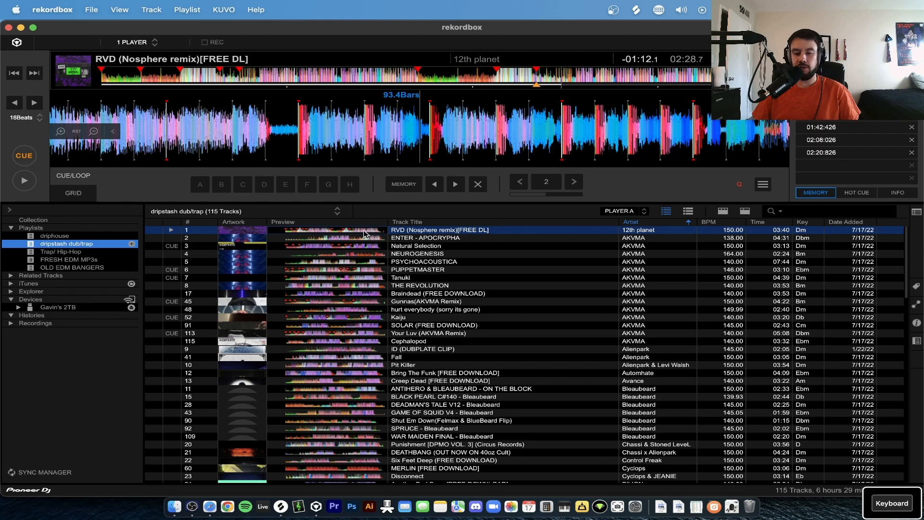
View the 2TB device's settings and its contents, collapse it, and return to the dripstash dub/trap playlist's track list
{"action": "left_click", "coordinate": [40, 308]}
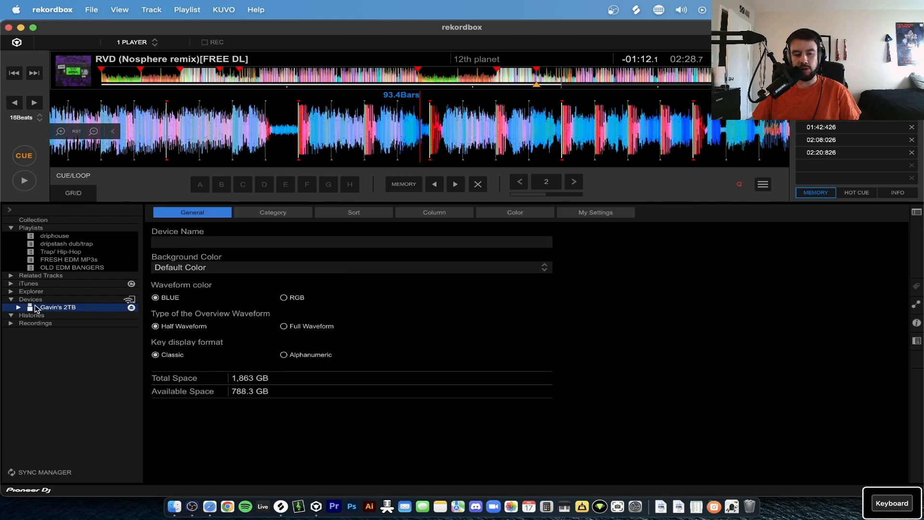
{"action": "left_click", "coordinate": [19, 308]}
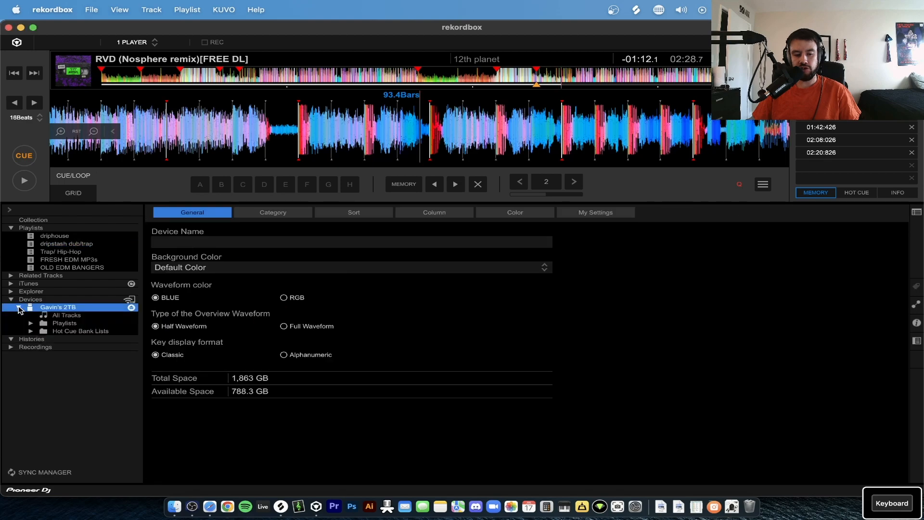
{"action": "left_click", "coordinate": [72, 244]}
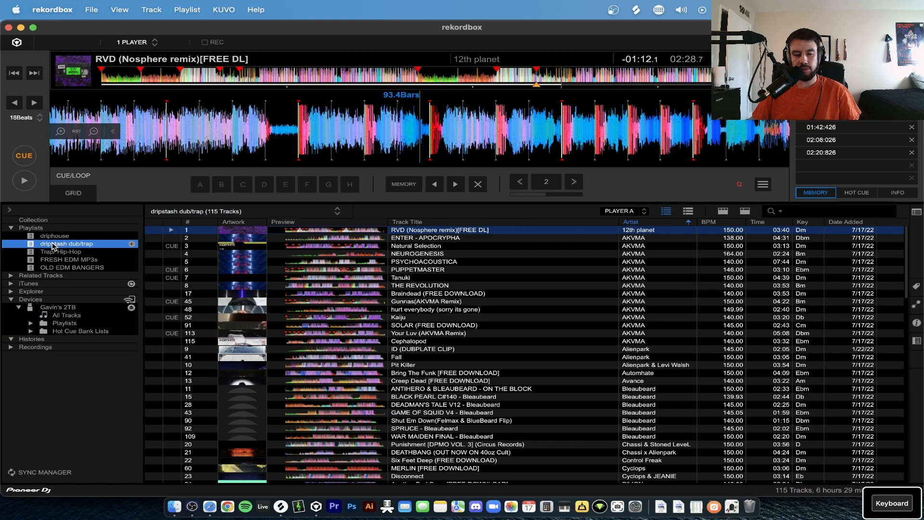
{"action": "left_click", "coordinate": [20, 307]}
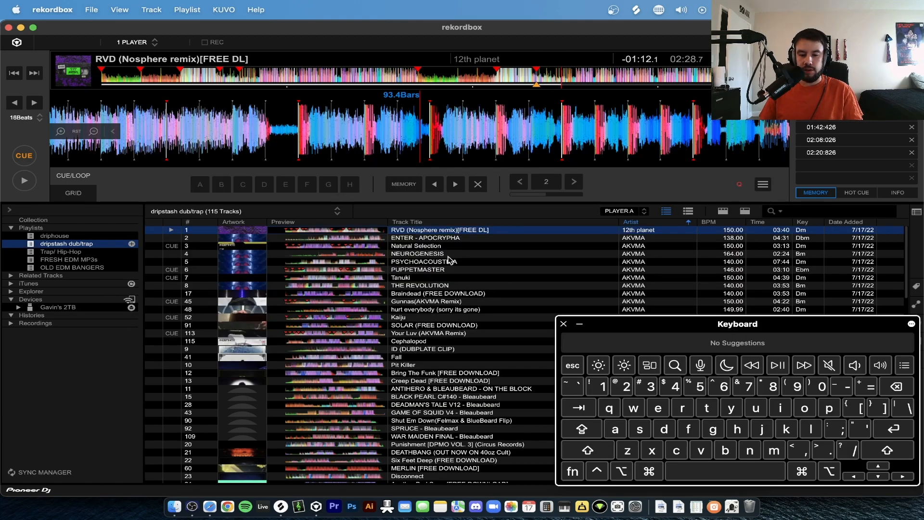
{"action": "scroll", "coordinate": [441, 260], "scroll_direction": "down", "scroll_amount": 2}
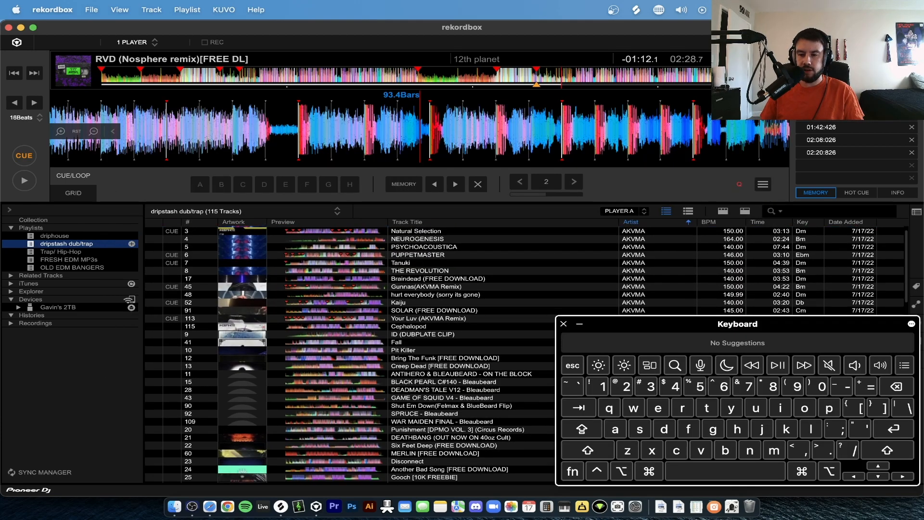